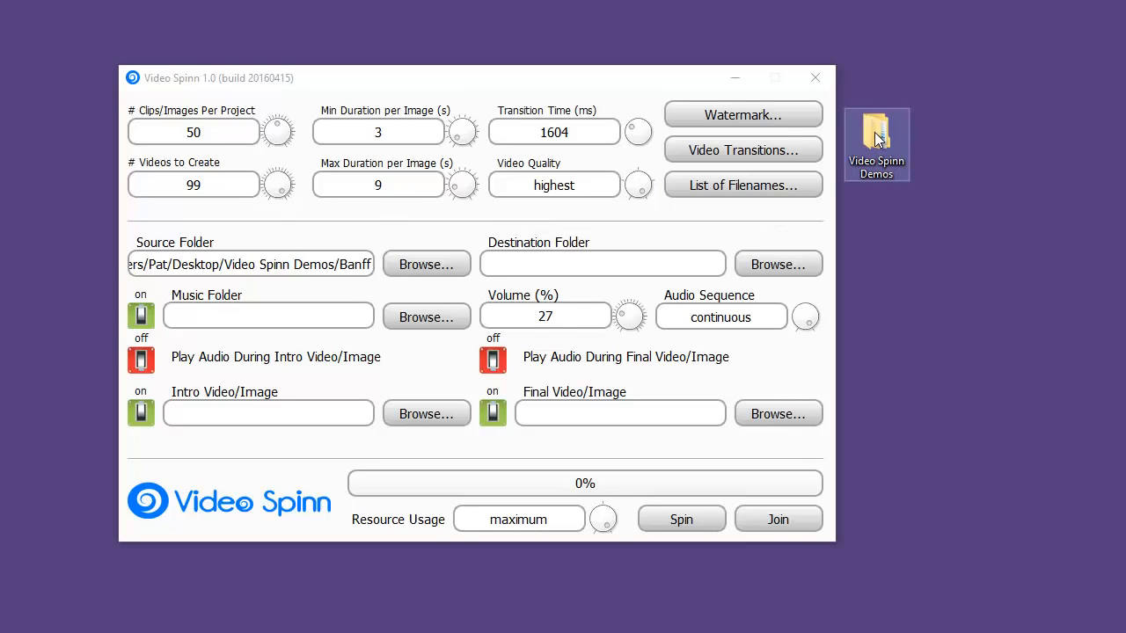
# Look through the source images in the Banff folder inside Video Spinn Demos on the desktop
pyautogui.doubleClick(879, 166)
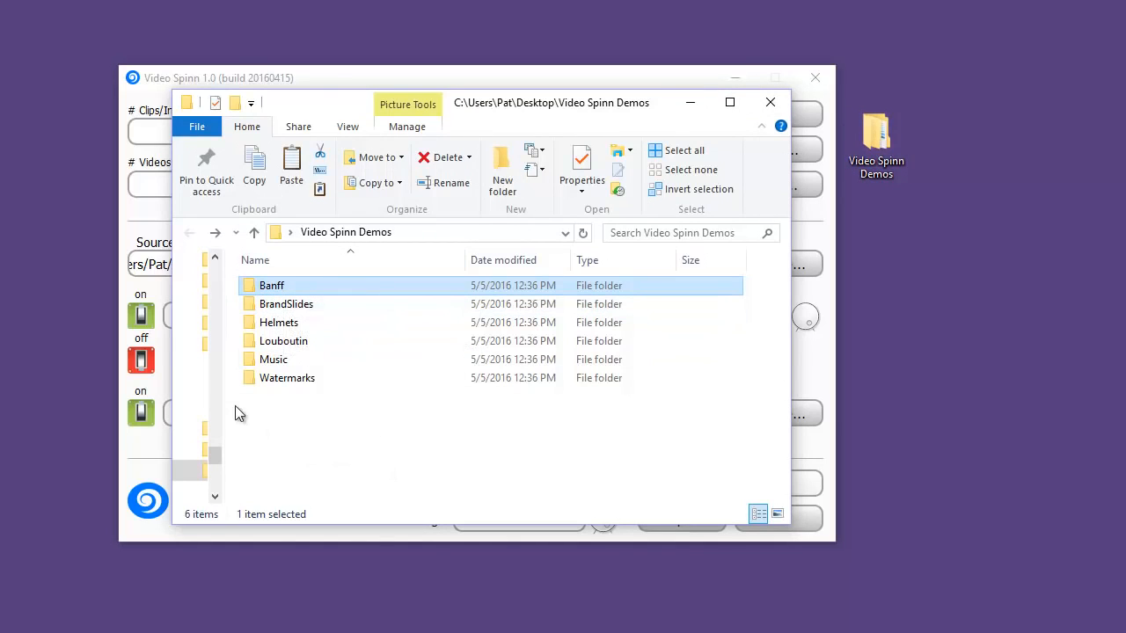
pyautogui.doubleClick(251, 288)
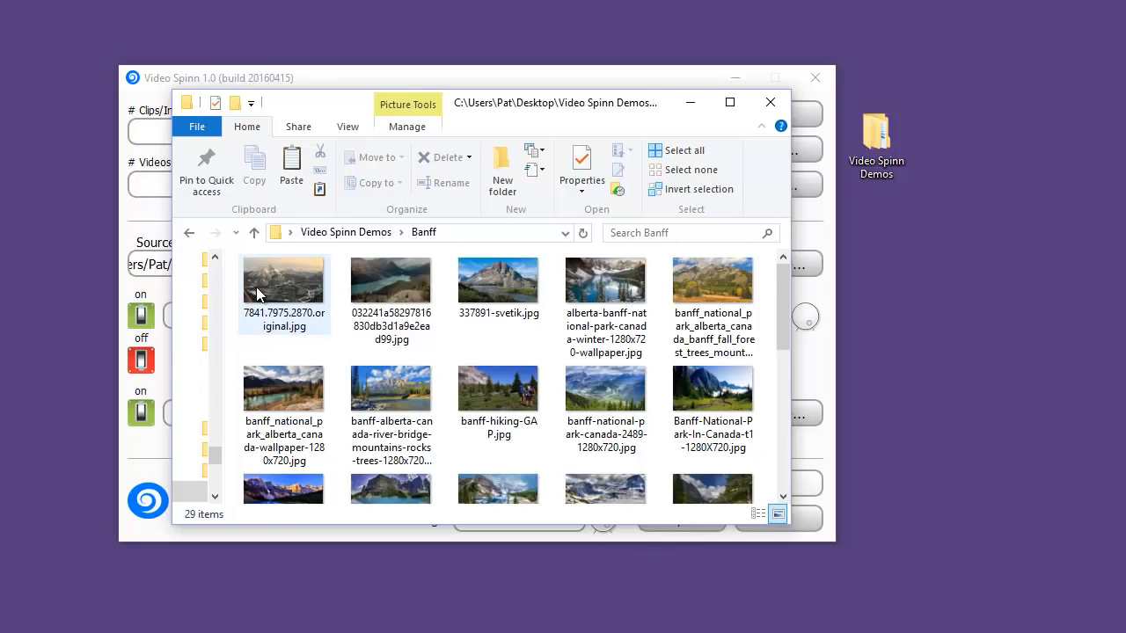
pyautogui.moveTo(777, 283)
pyautogui.mouseDown()
pyautogui.moveTo(784, 419)
pyautogui.moveTo(778, 273)
pyautogui.mouseUp()
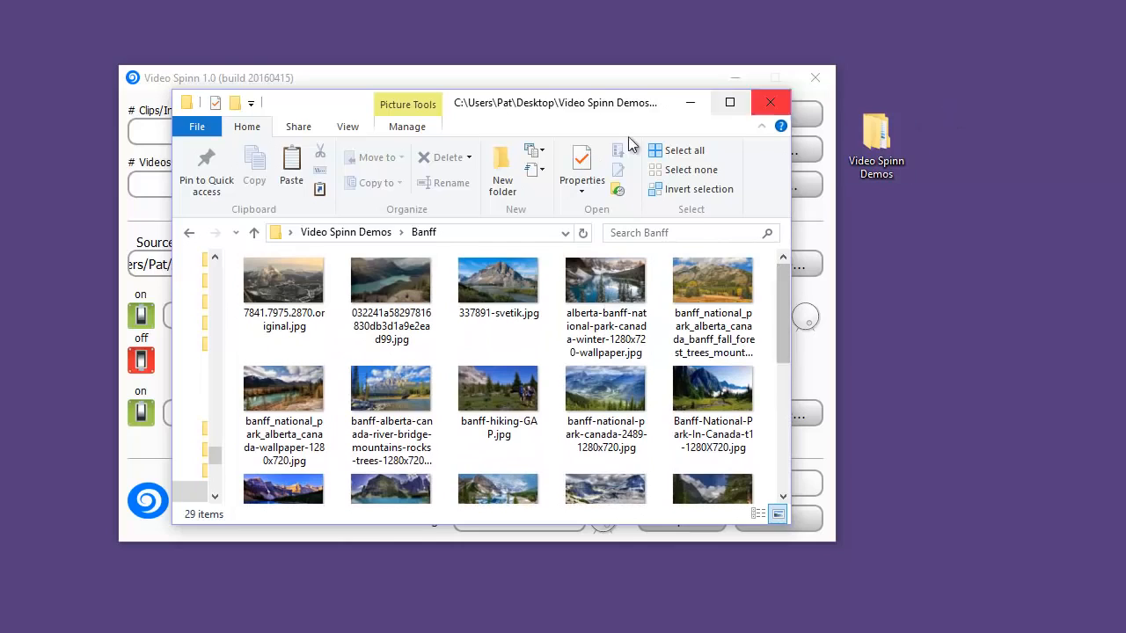
pyautogui.click(771, 103)
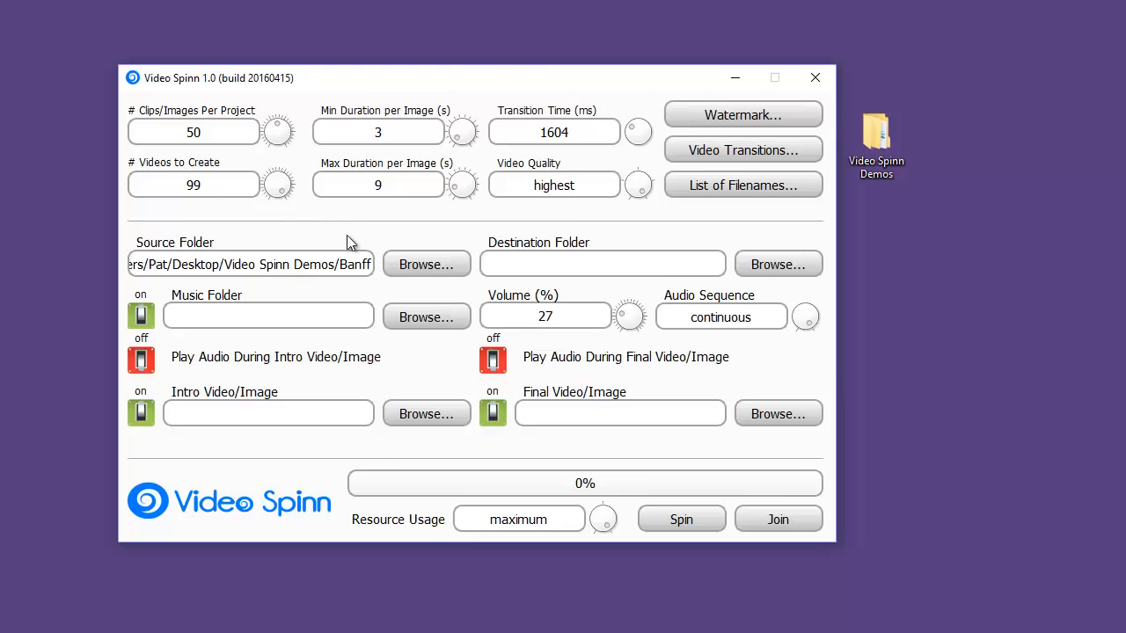
# Set the source folder to Banff and the destination folder to Video Spinn Demos
pyautogui.click(414, 262)
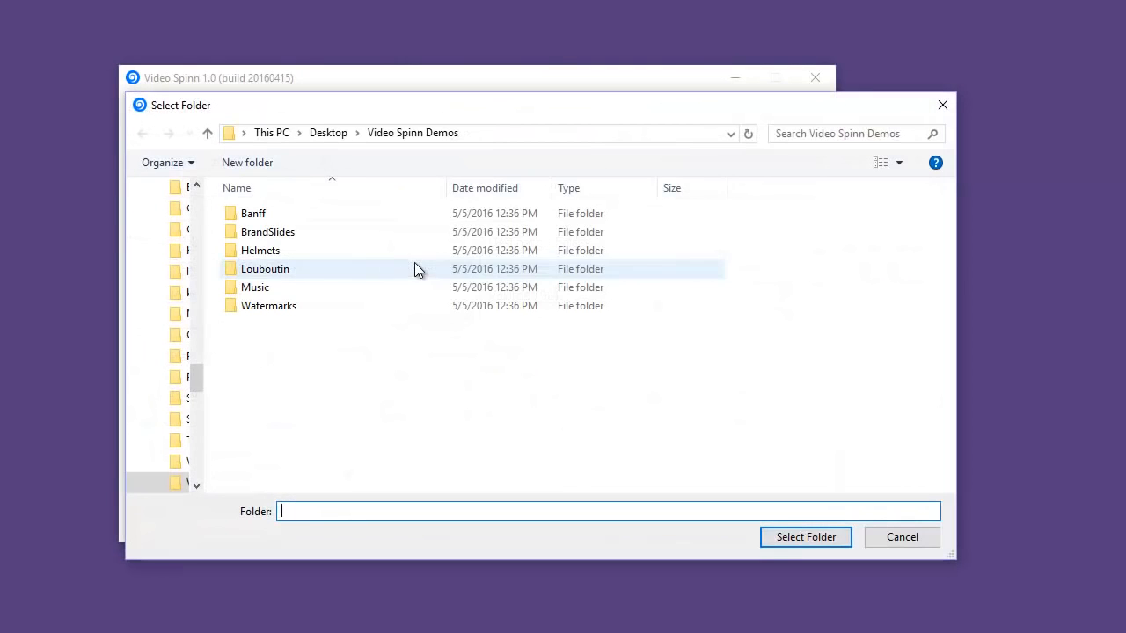
pyautogui.doubleClick(249, 213)
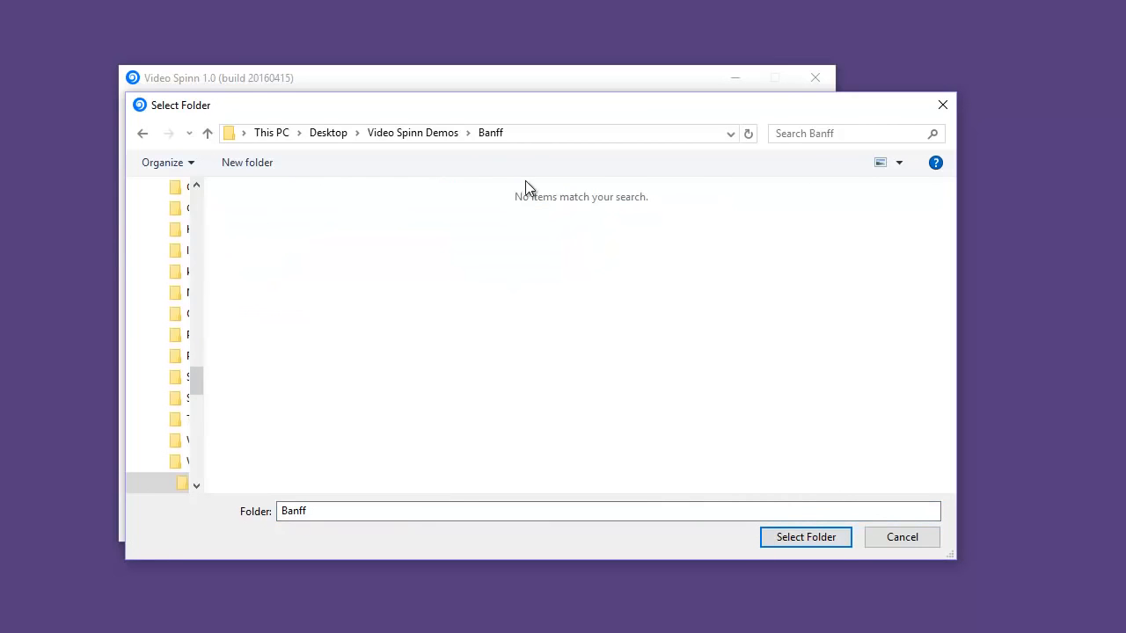
pyautogui.click(833, 539)
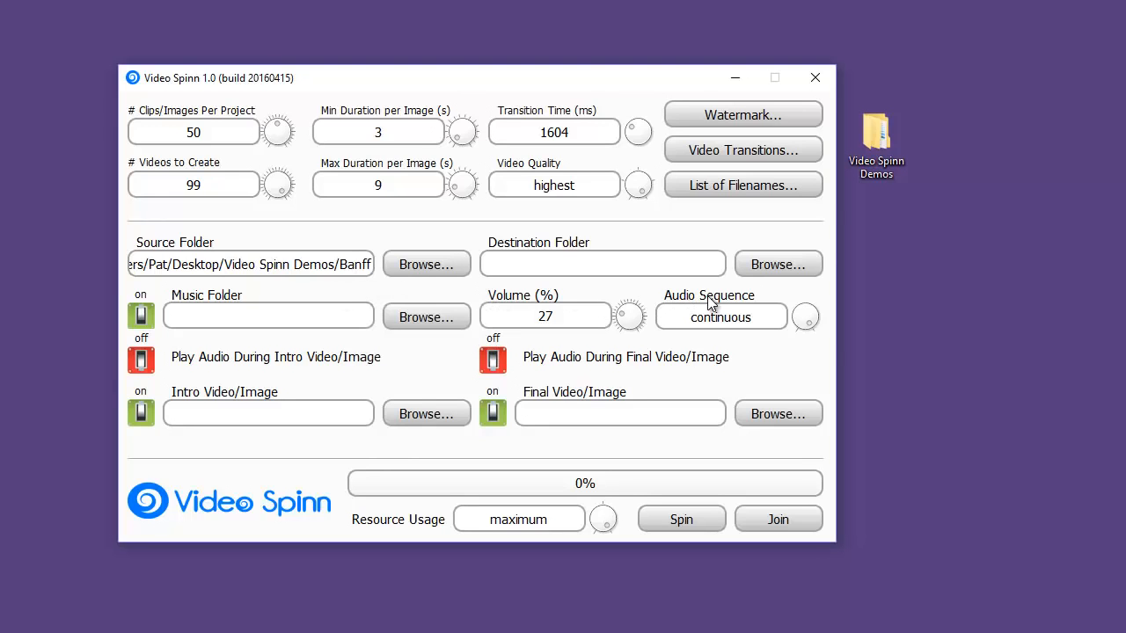
pyautogui.click(770, 262)
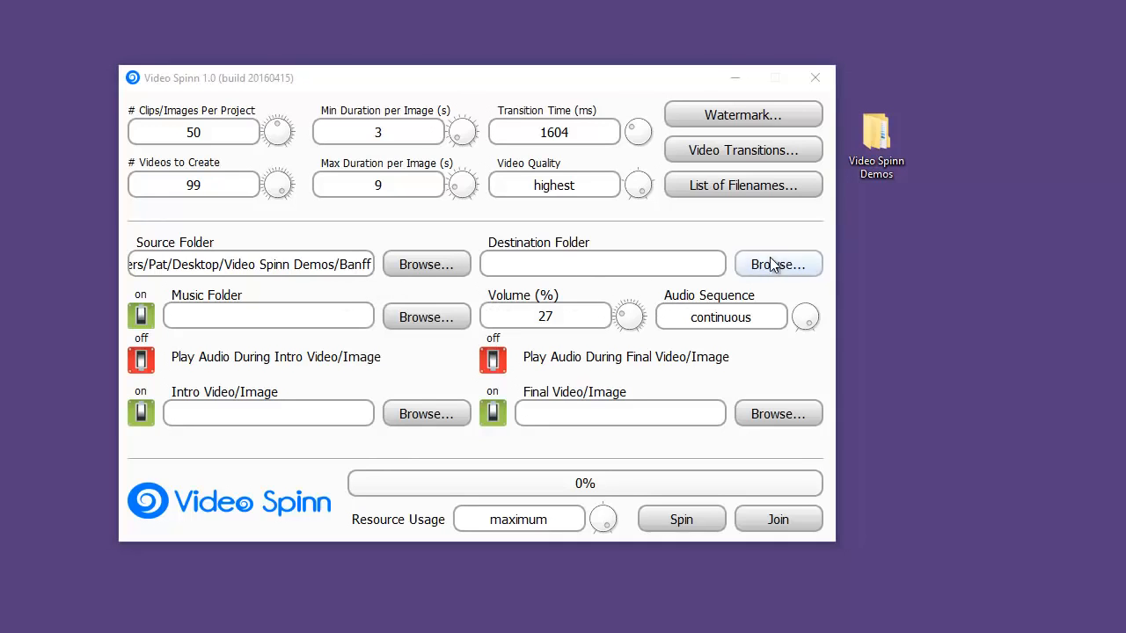
pyautogui.click(439, 132)
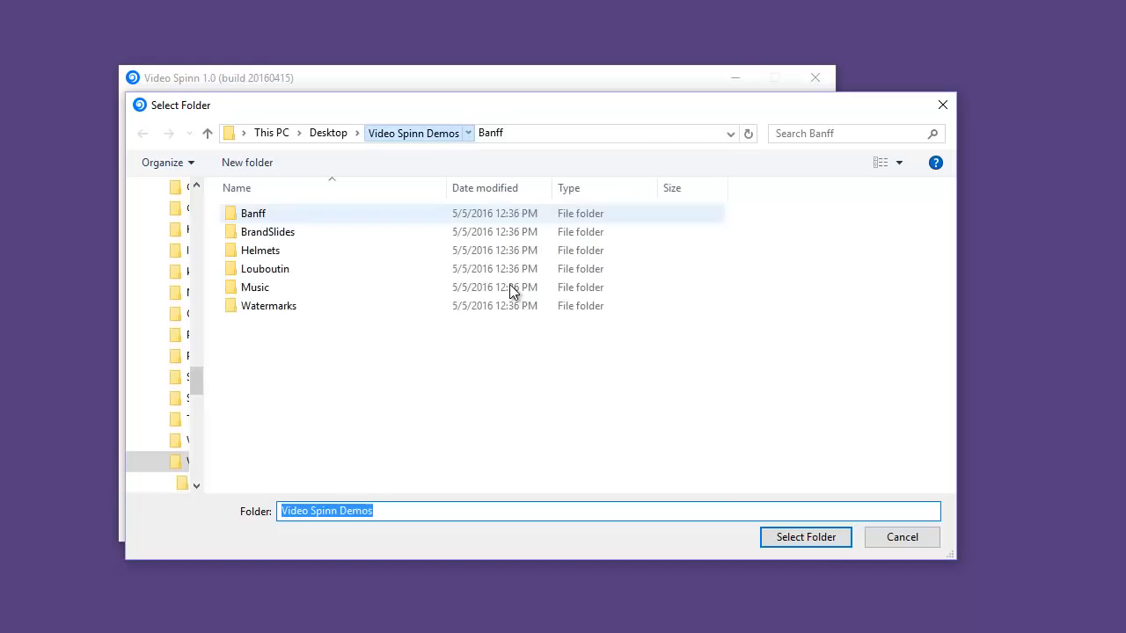
pyautogui.click(817, 536)
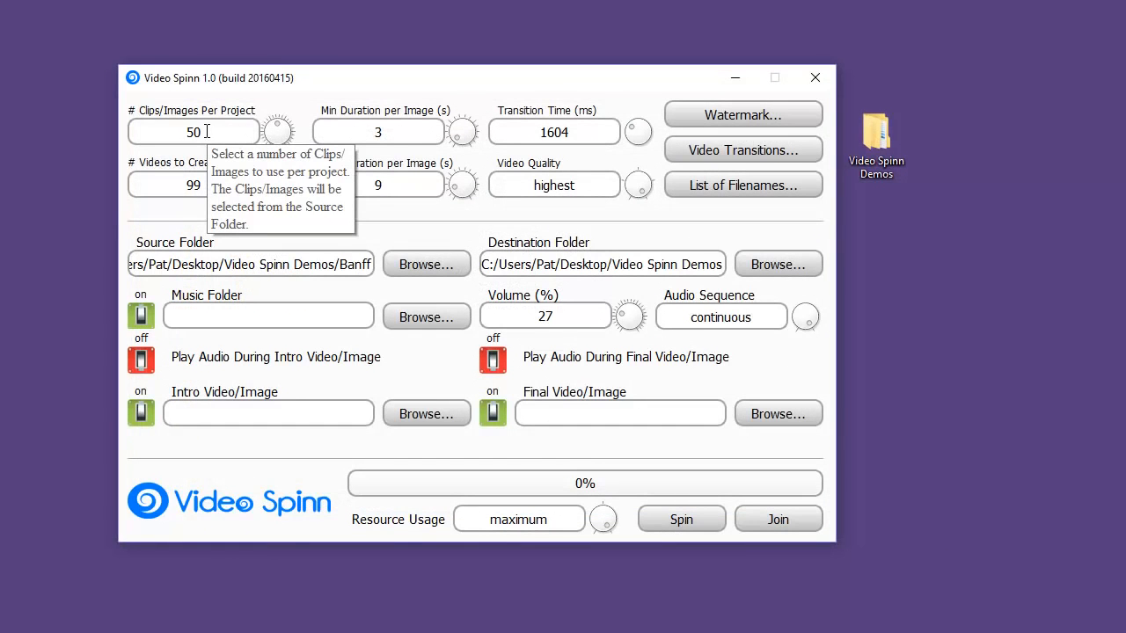
# Set the number of clips/images per project to 6 and the number of videos to create to 5
pyautogui.moveTo(275, 130); pyautogui.dragTo(128, 136)
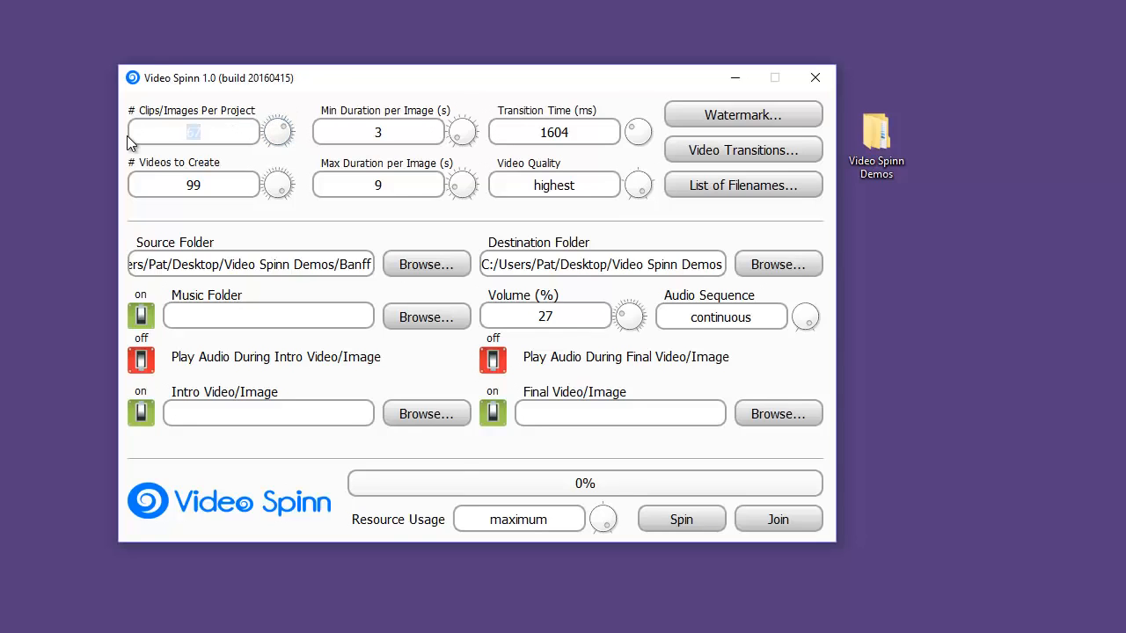
pyautogui.write('6')
pyautogui.moveTo(231, 185); pyautogui.dragTo(124, 192)
pyautogui.write('5')
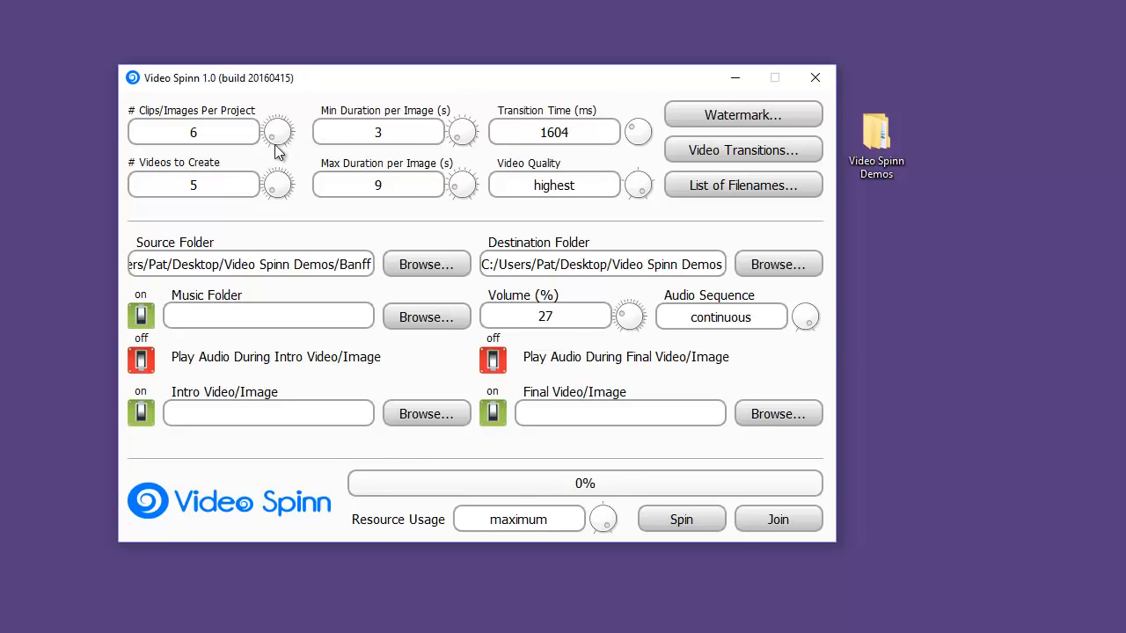
# Set the maximum duration per image to 5 seconds
pyautogui.moveTo(206, 132); pyautogui.dragTo(145, 139)
pyautogui.moveTo(389, 182); pyautogui.dragTo(335, 180)
pyautogui.write('6')
pyautogui.click(394, 187)
pyautogui.press('BackSpace')
pyautogui.write('3')
pyautogui.moveTo(395, 180); pyautogui.dragTo(246, 218)
pyautogui.write('5')
# Remove Slide from Top and Zoom from Center from the video transitions and add Fade to Black
pyautogui.click(754, 151)
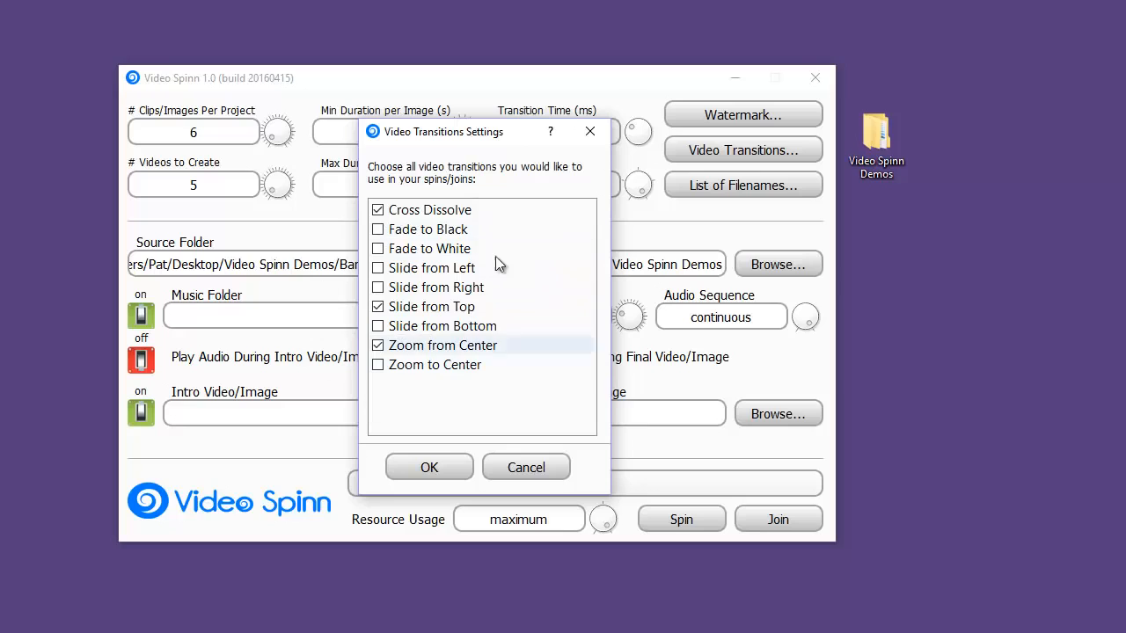
pyautogui.click(379, 307)
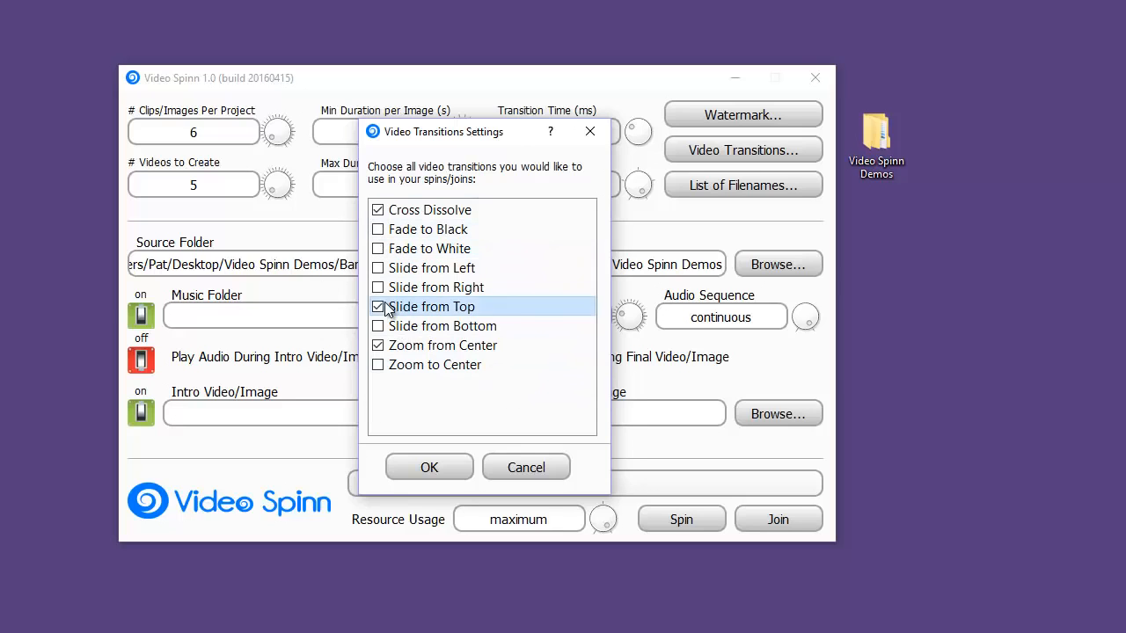
pyautogui.click(379, 346)
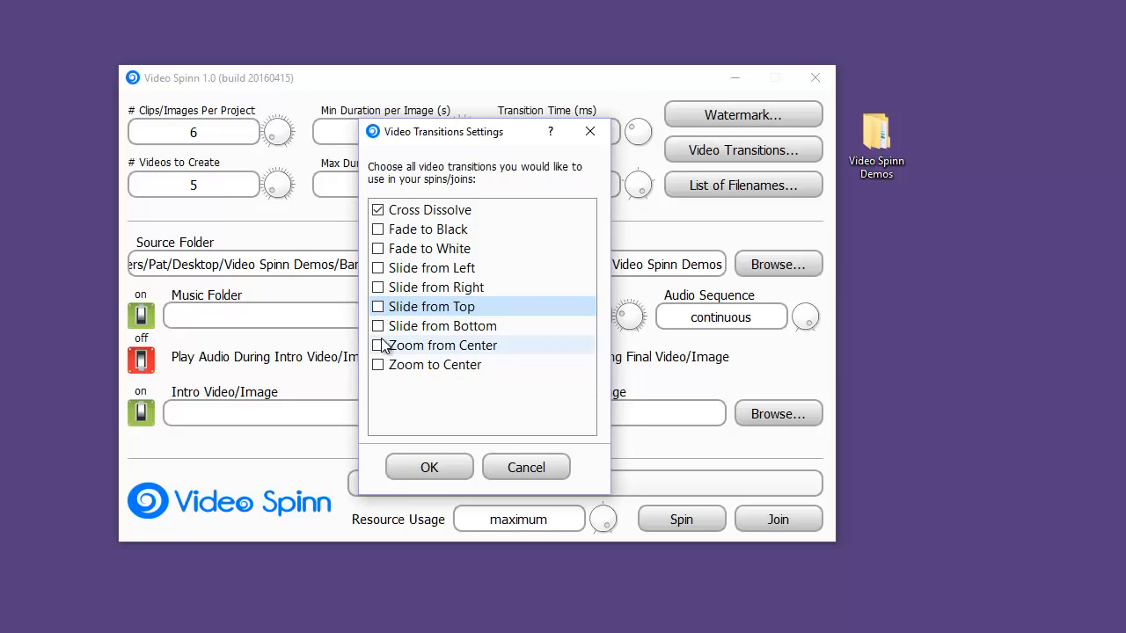
pyautogui.click(378, 230)
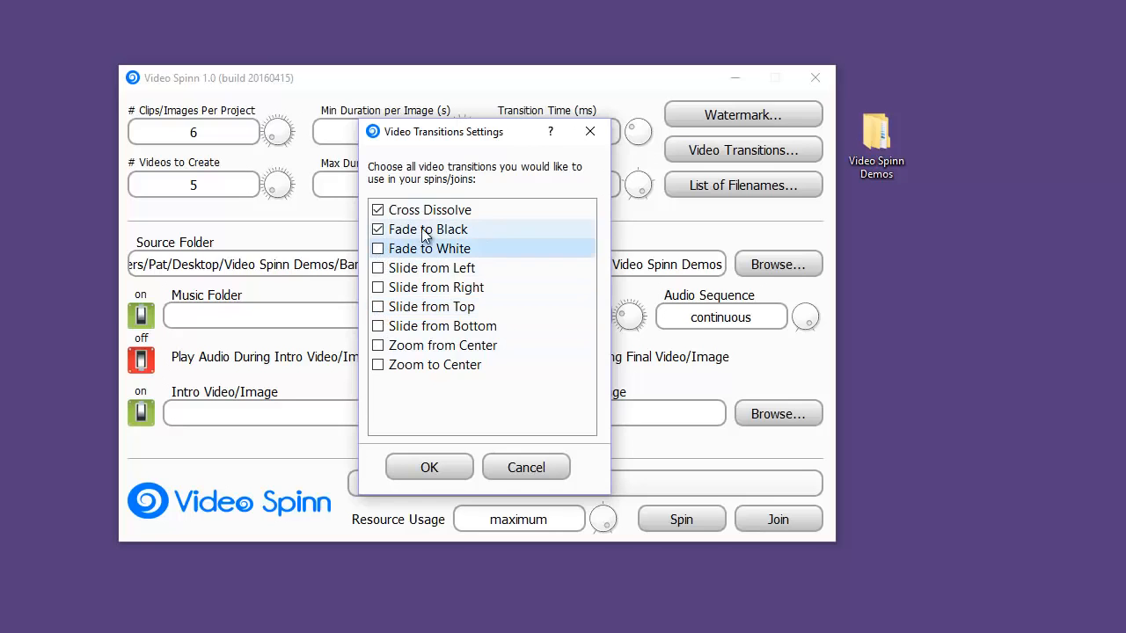
pyautogui.click(425, 473)
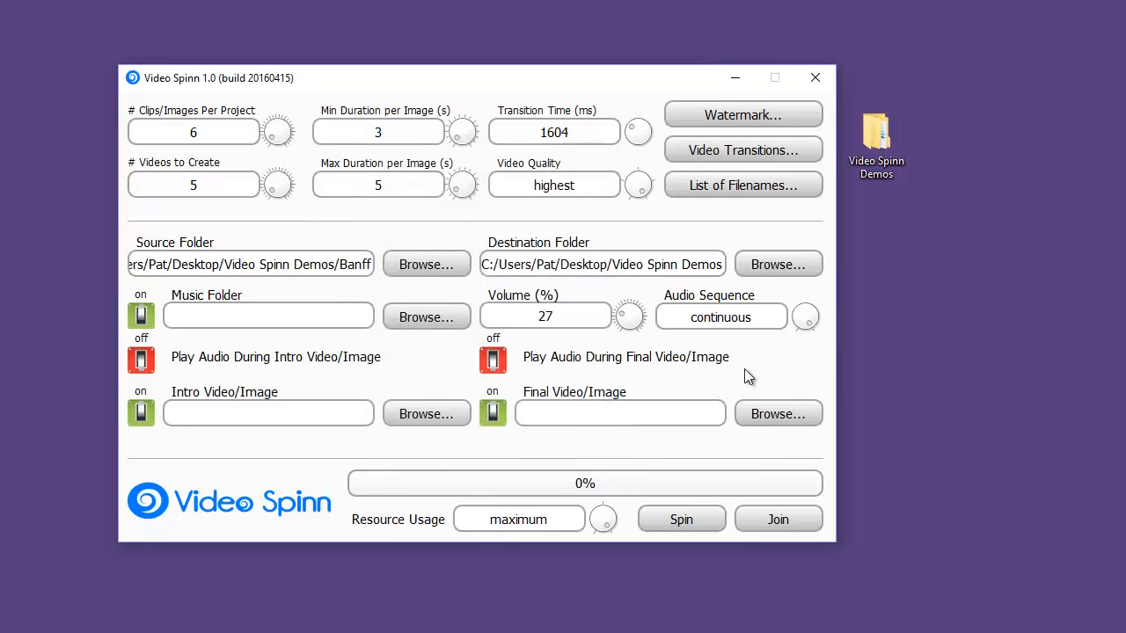
# Set the transition time to 500 ms and the video quality to high
pyautogui.moveTo(582, 133); pyautogui.dragTo(521, 134)
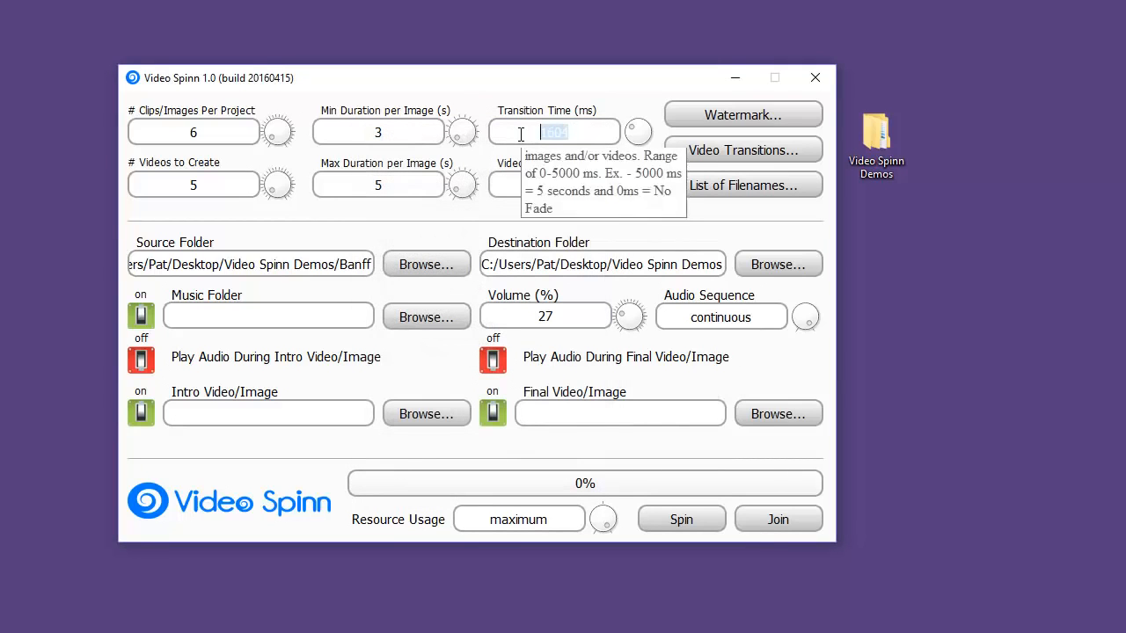
pyautogui.write('500')
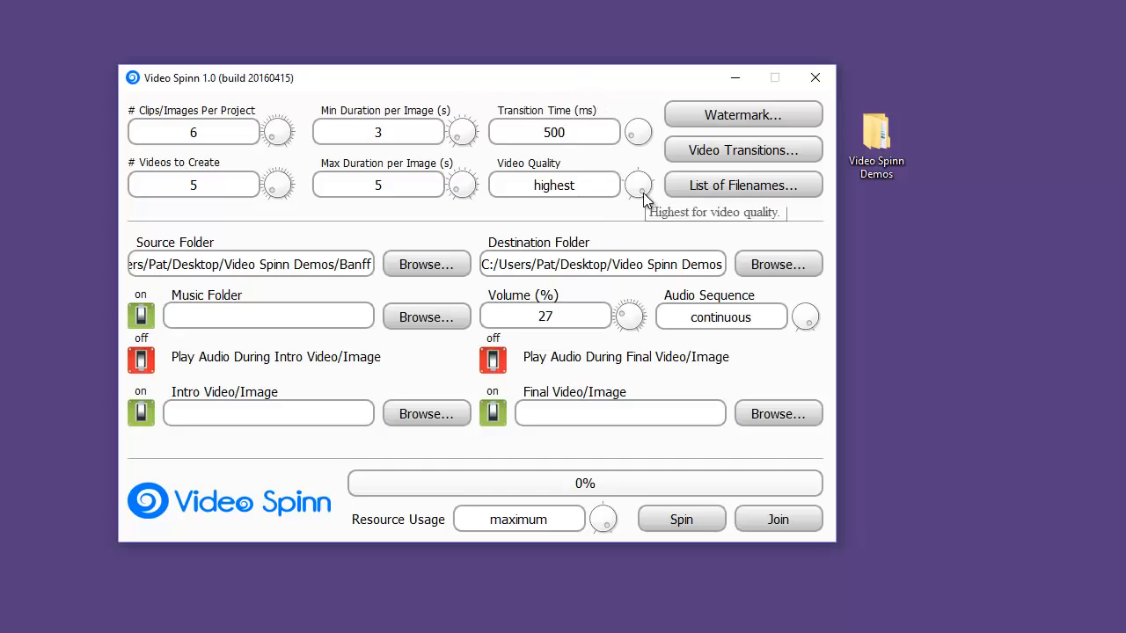
pyautogui.moveTo(643, 192); pyautogui.dragTo(648, 184)
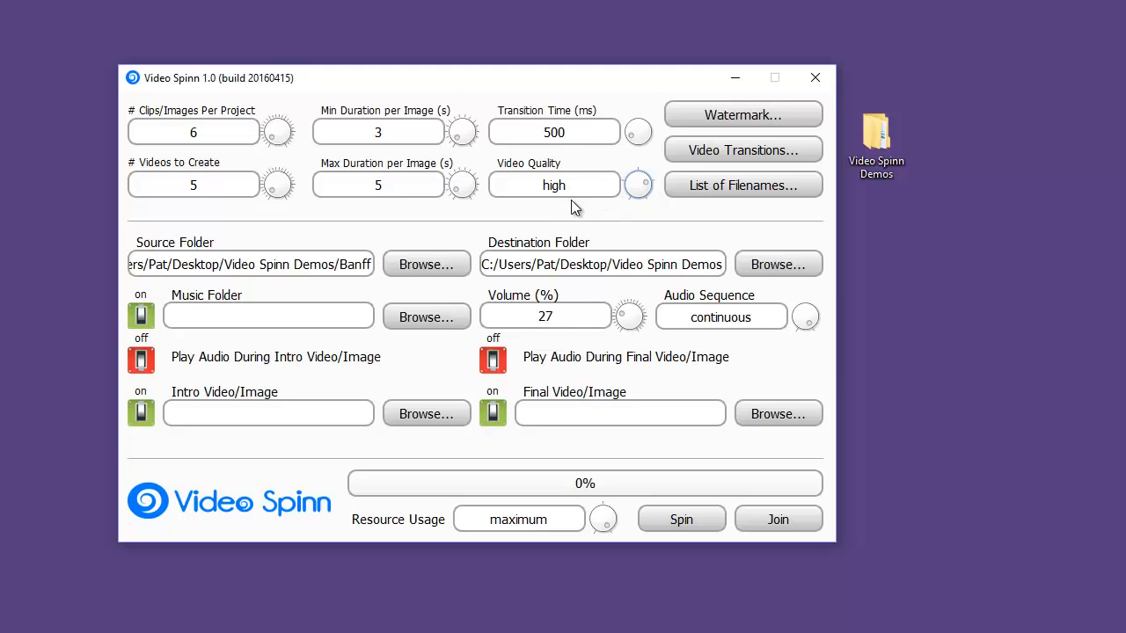
# Enable the watermark and use Banff.png from the Watermarks folder as its image
pyautogui.click(766, 117)
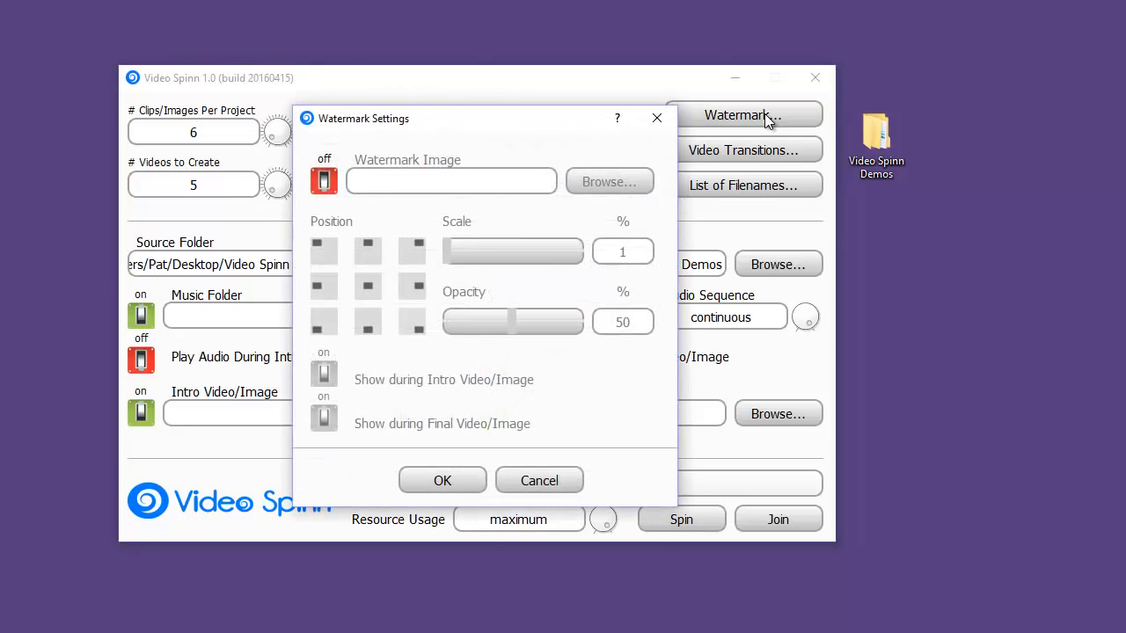
pyautogui.click(324, 182)
pyautogui.click(609, 182)
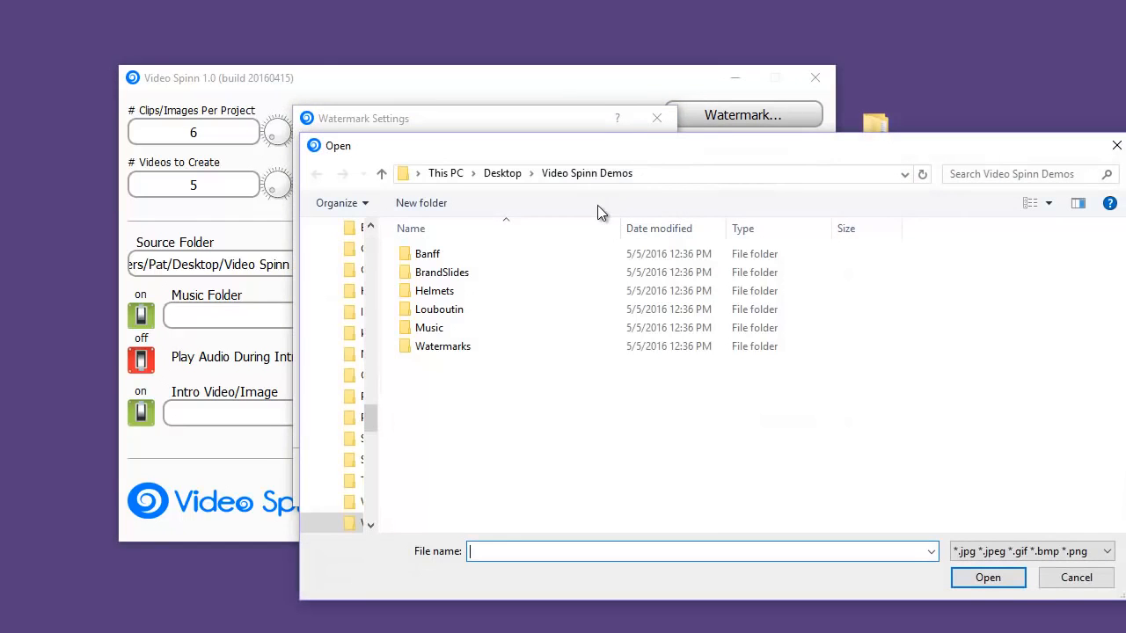
pyautogui.doubleClick(430, 347)
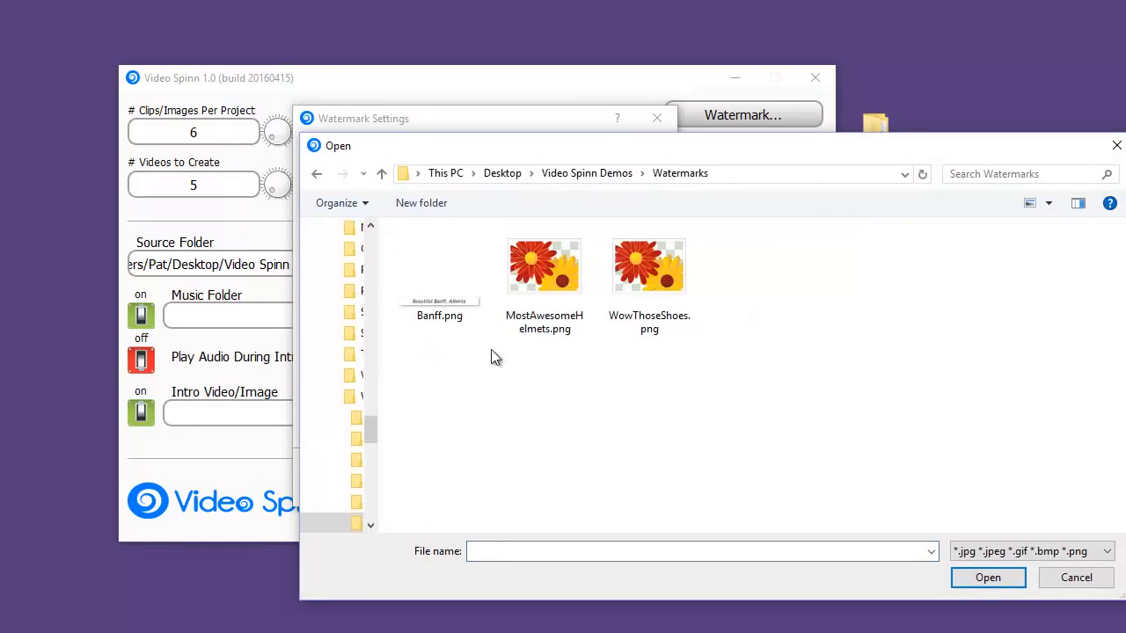
pyautogui.doubleClick(434, 300)
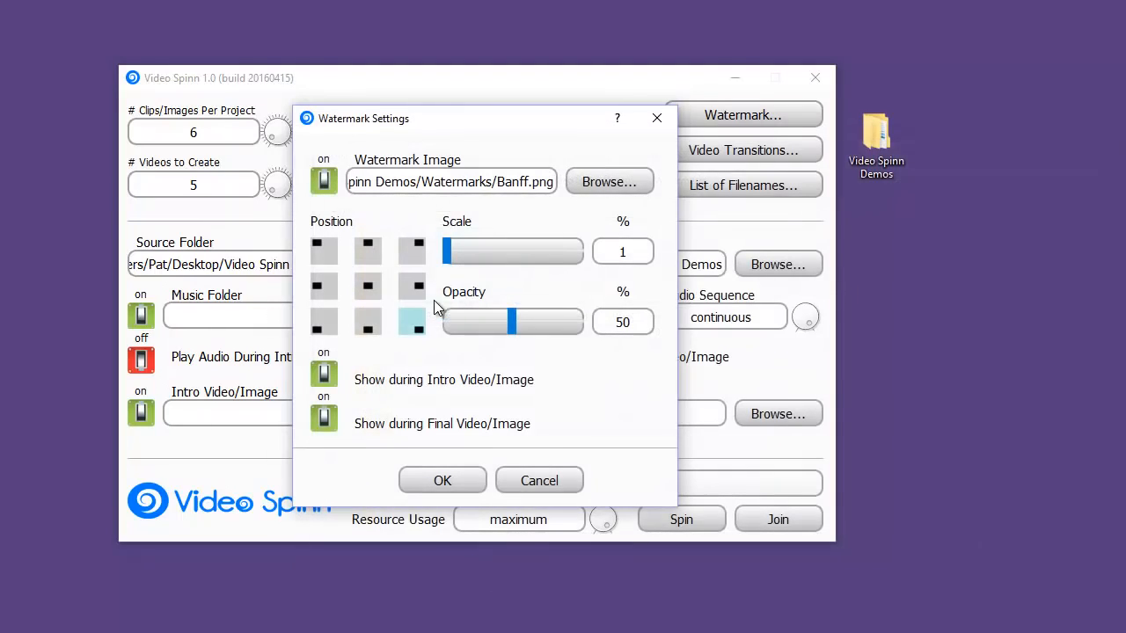
# Place the watermark at the top center of the video with 100% scale, and disable it during the intro and final videos
pyautogui.click(368, 253)
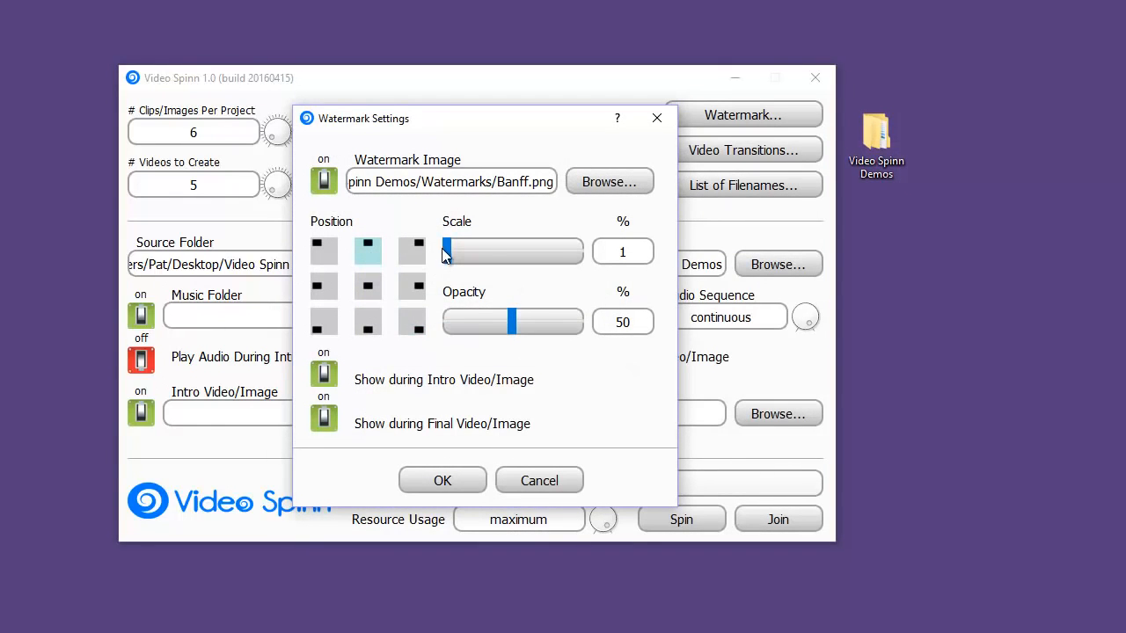
pyautogui.moveTo(447, 253); pyautogui.dragTo(611, 251)
pyautogui.click(324, 378)
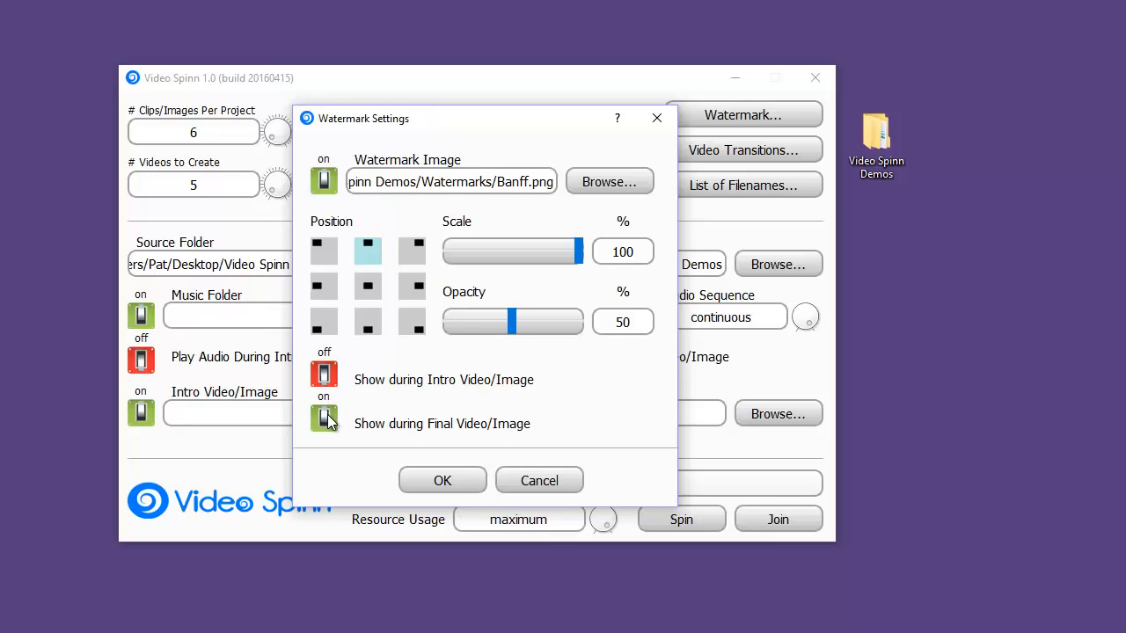
pyautogui.click(324, 420)
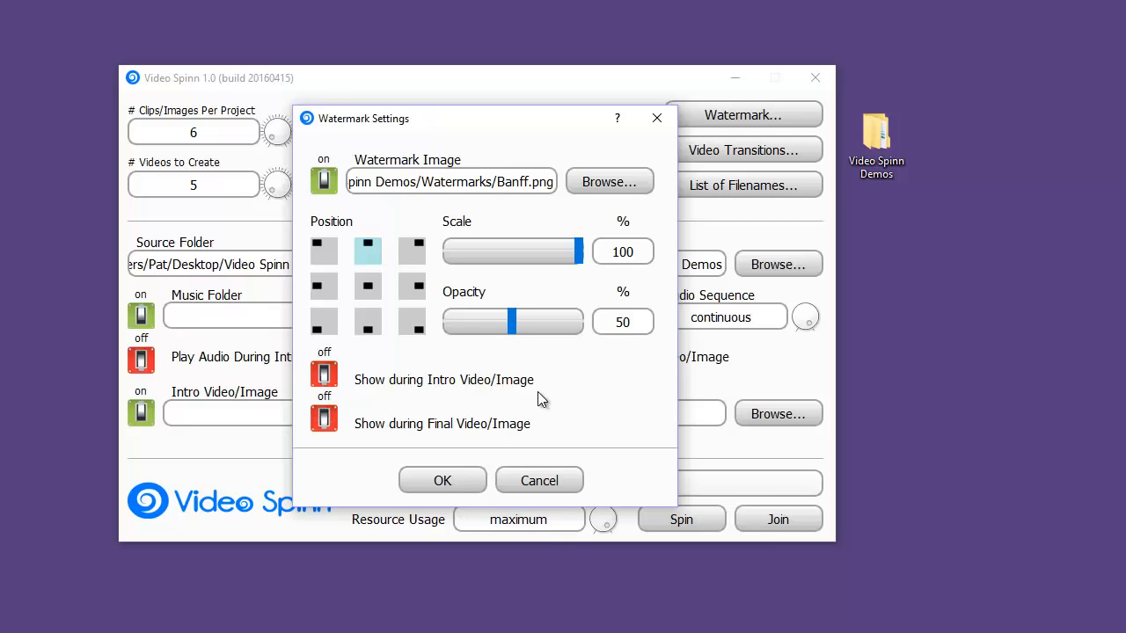
pyautogui.click(443, 481)
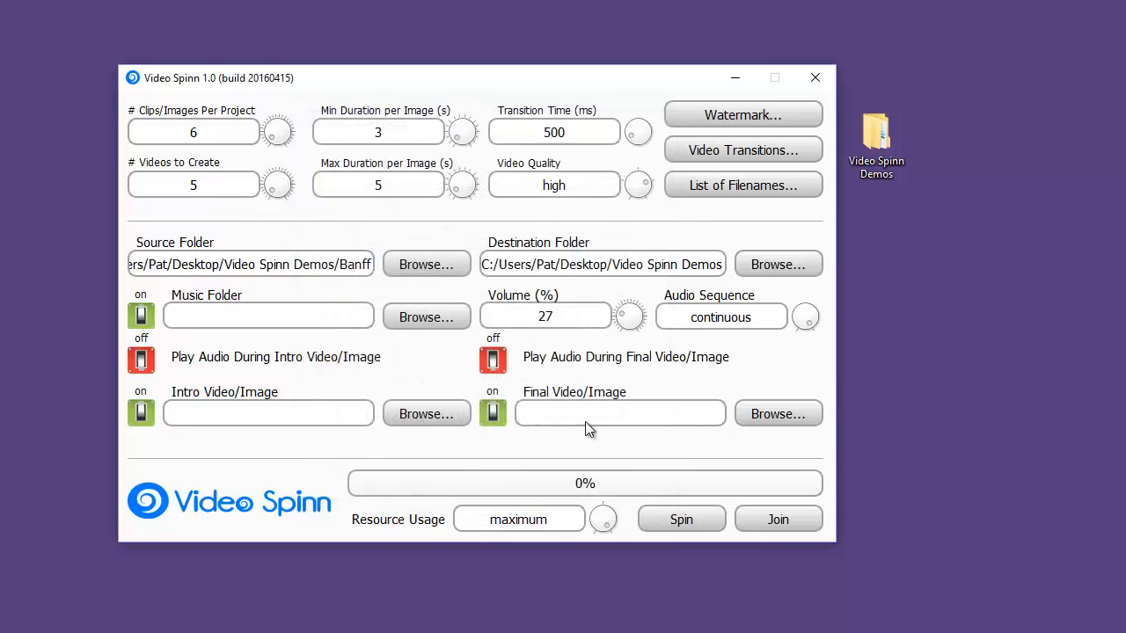
# Set the music folder to Music inside Video Spinn Demos, keeping background music enabled
pyautogui.click(141, 316)
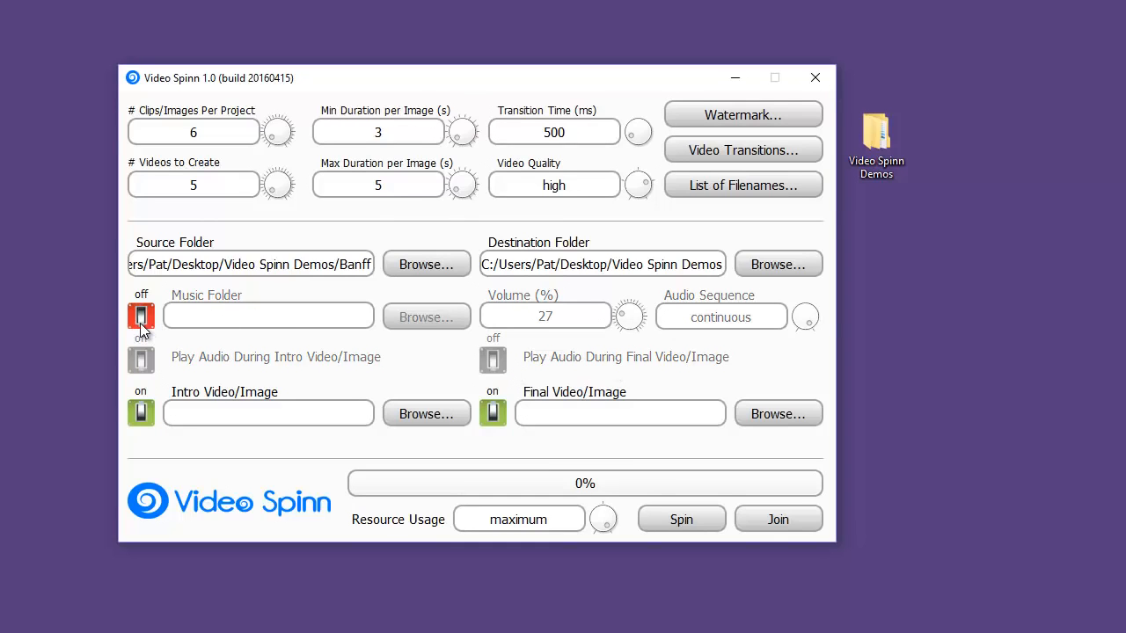
pyautogui.click(141, 317)
pyautogui.click(410, 324)
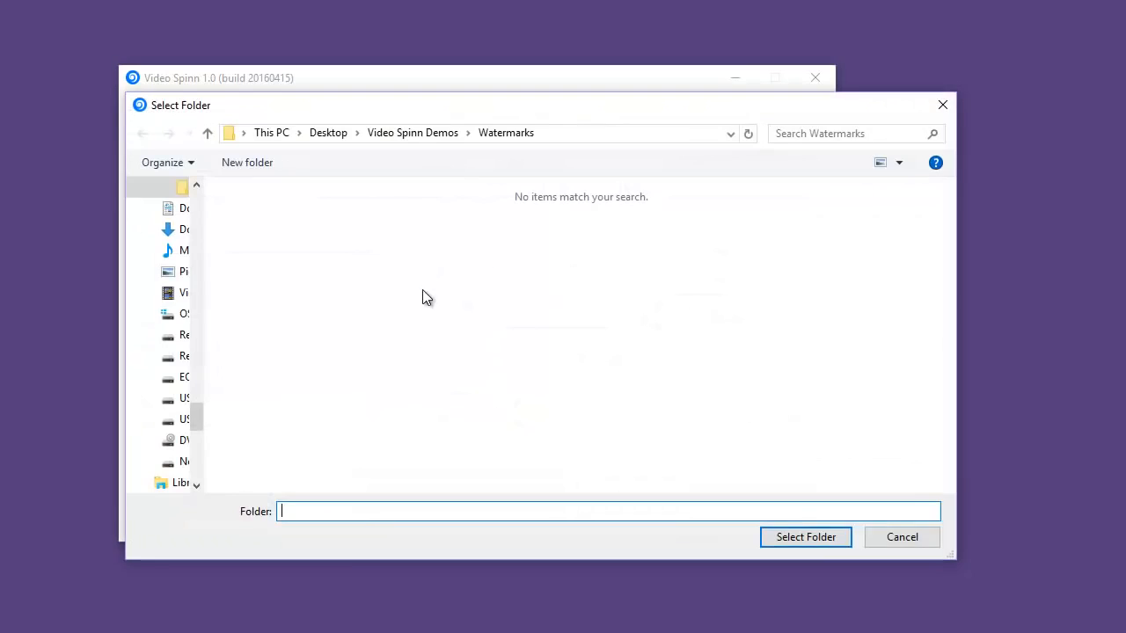
pyautogui.click(434, 134)
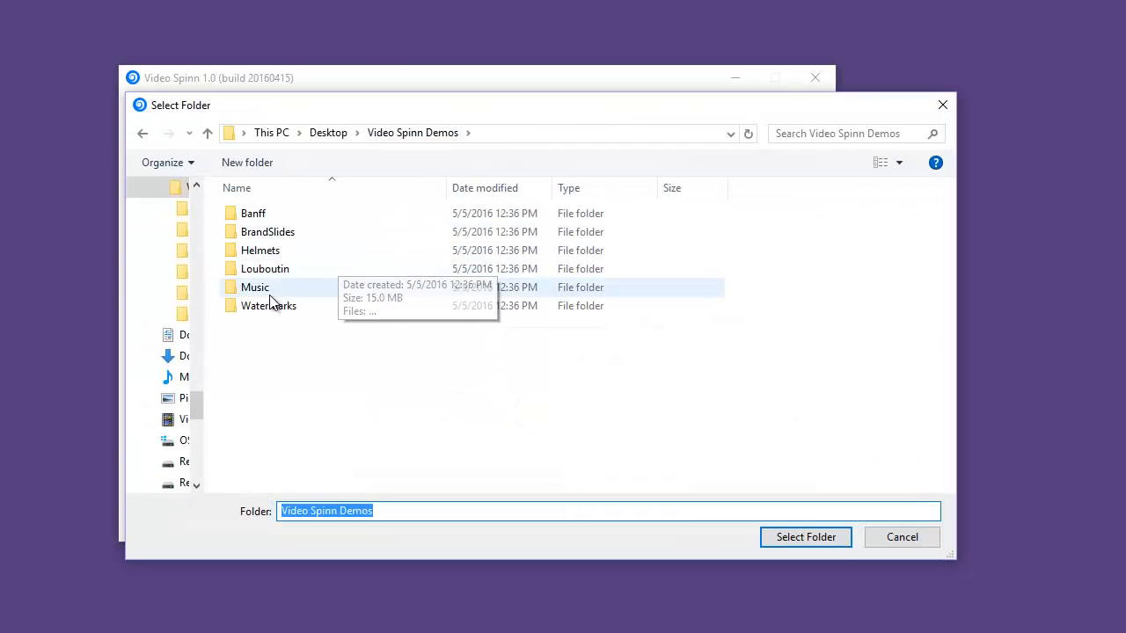
pyautogui.doubleClick(270, 290)
pyautogui.click(807, 528)
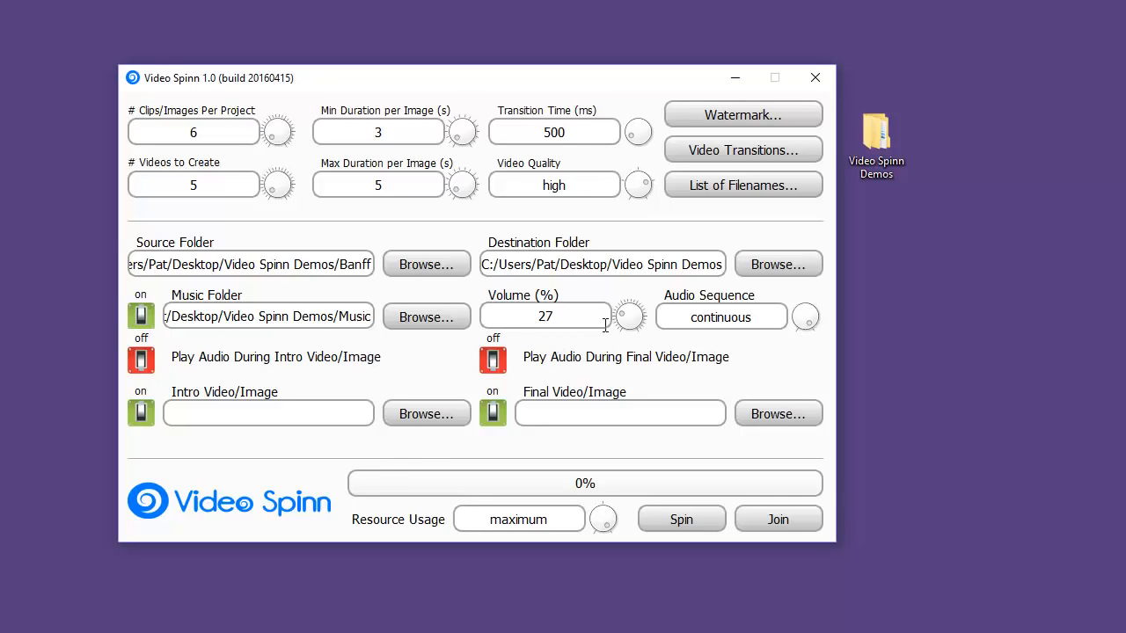
# Configure the music with 50% volume, a random audio sequence, and playback during both the intro and final videos
pyautogui.moveTo(605, 325); pyautogui.dragTo(486, 318)
pyautogui.write('50')
pyautogui.click(810, 314)
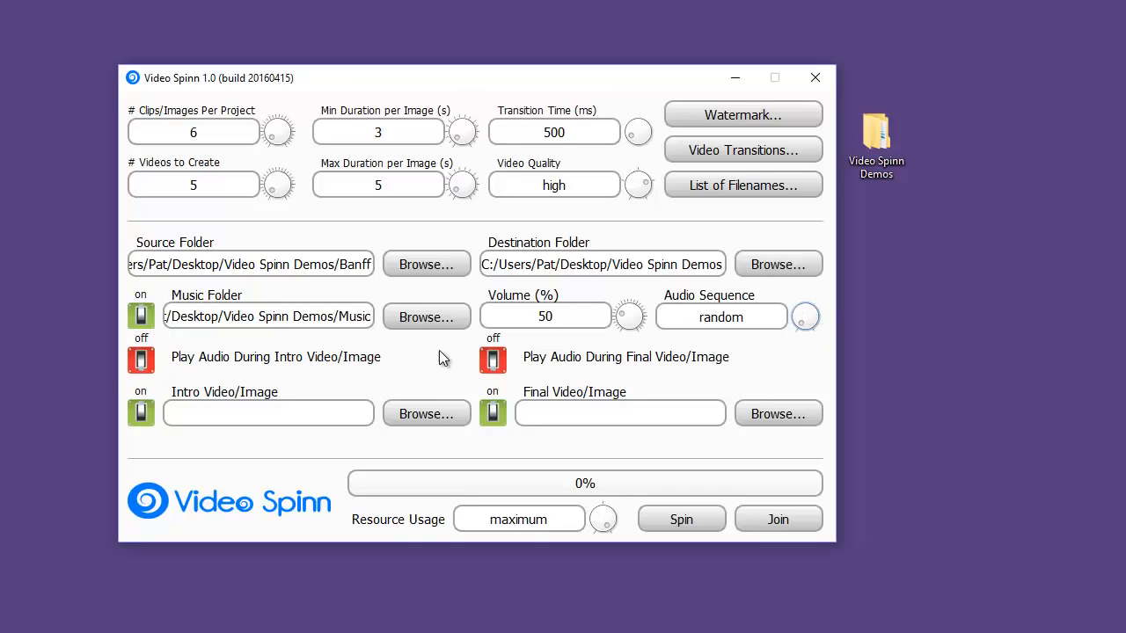
pyautogui.click(141, 363)
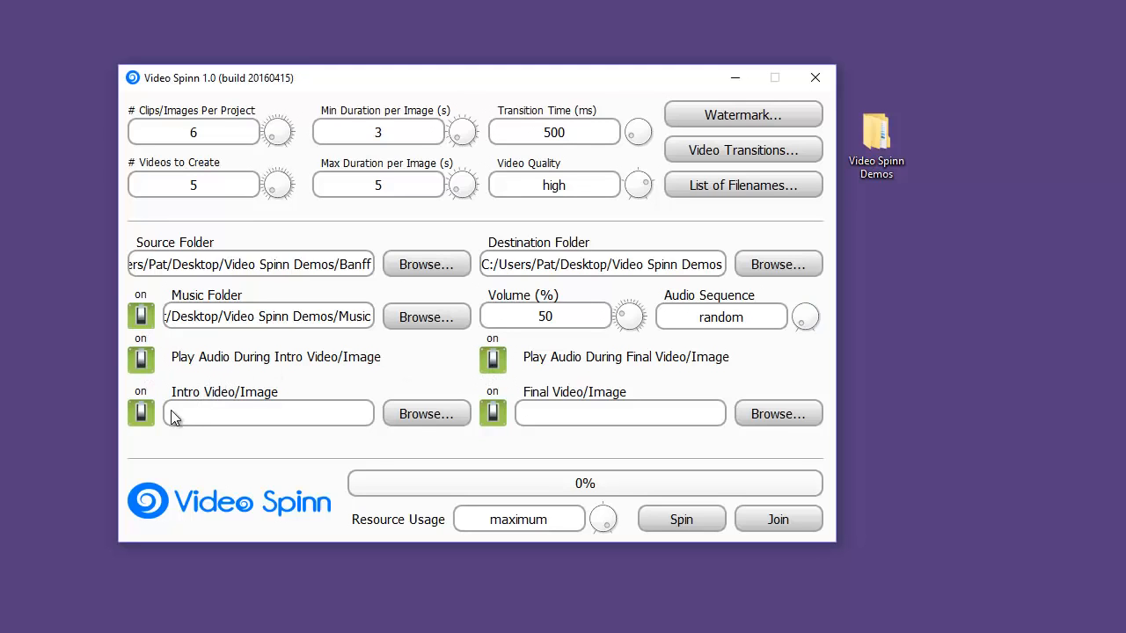
# Use Banff.jpg from the BrandSlides folder as both the intro image and the final image
pyautogui.click(428, 415)
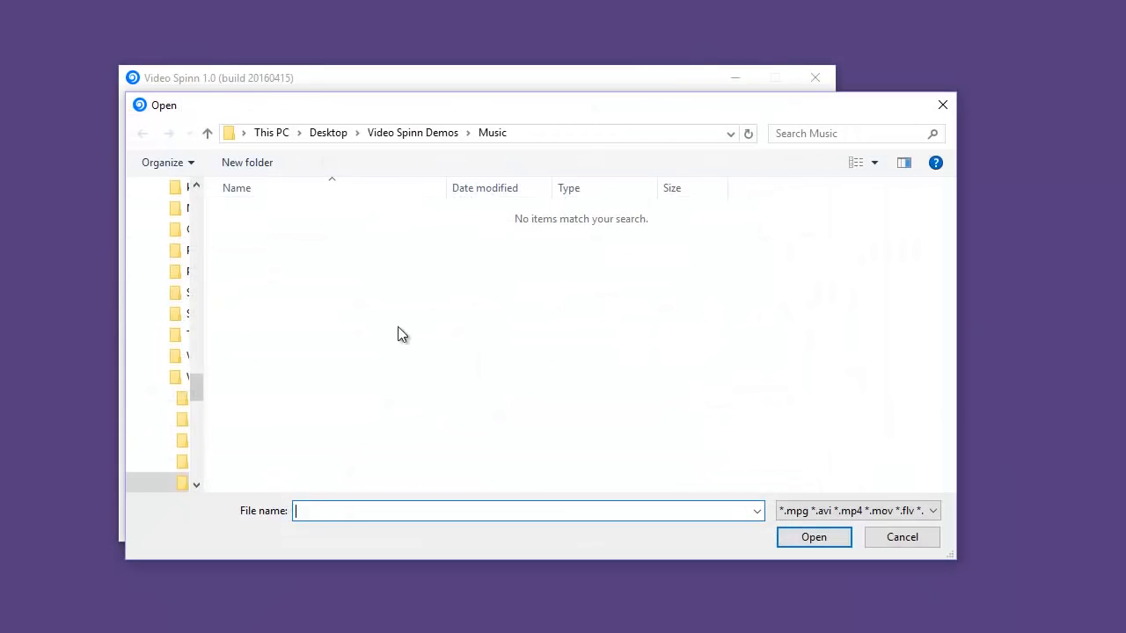
pyautogui.click(406, 136)
pyautogui.doubleClick(290, 232)
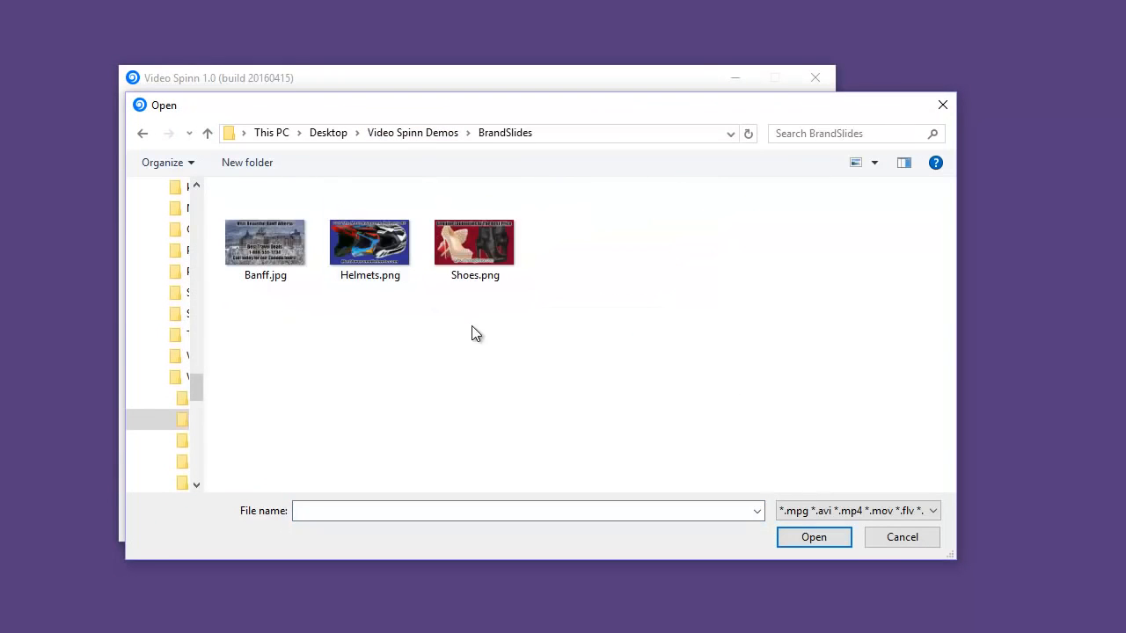
pyautogui.click(267, 242)
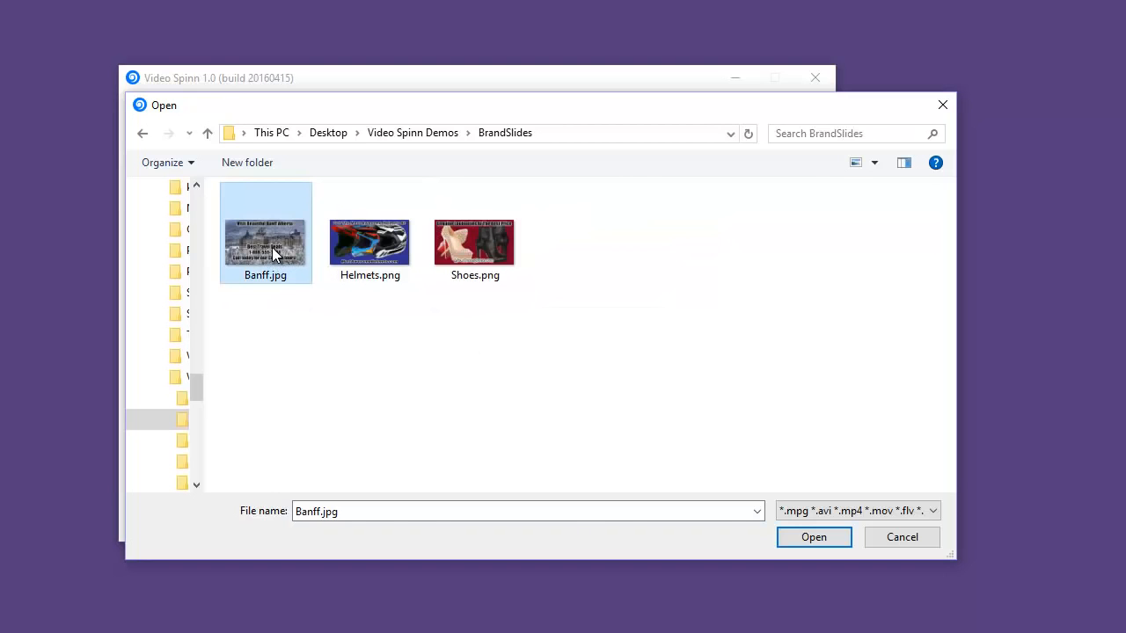
pyautogui.doubleClick(272, 247)
pyautogui.click(757, 411)
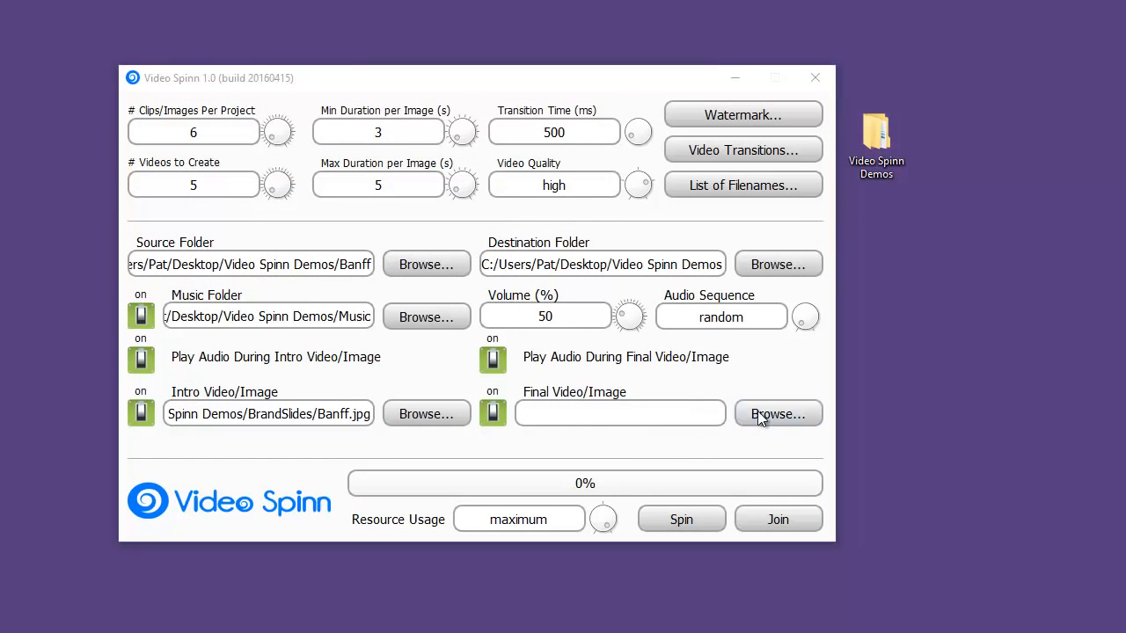
pyautogui.doubleClick(250, 198)
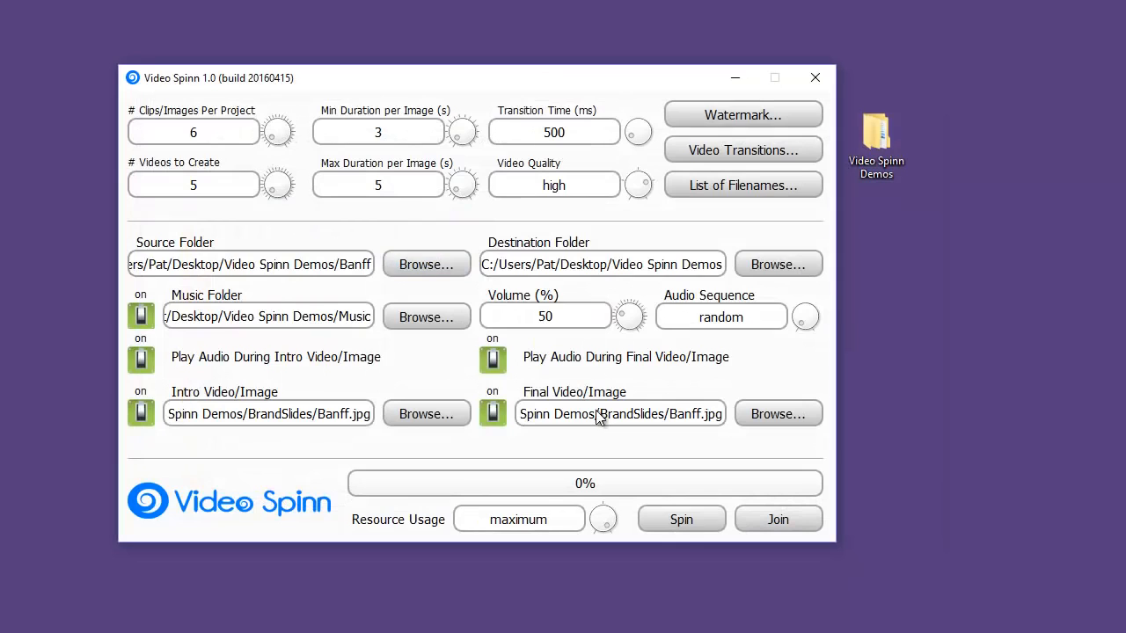
# Replace the placeholder keywords in the possible filenames list with Banff, Banff Alberta and Banff National Park on separate lines
pyautogui.click(721, 184)
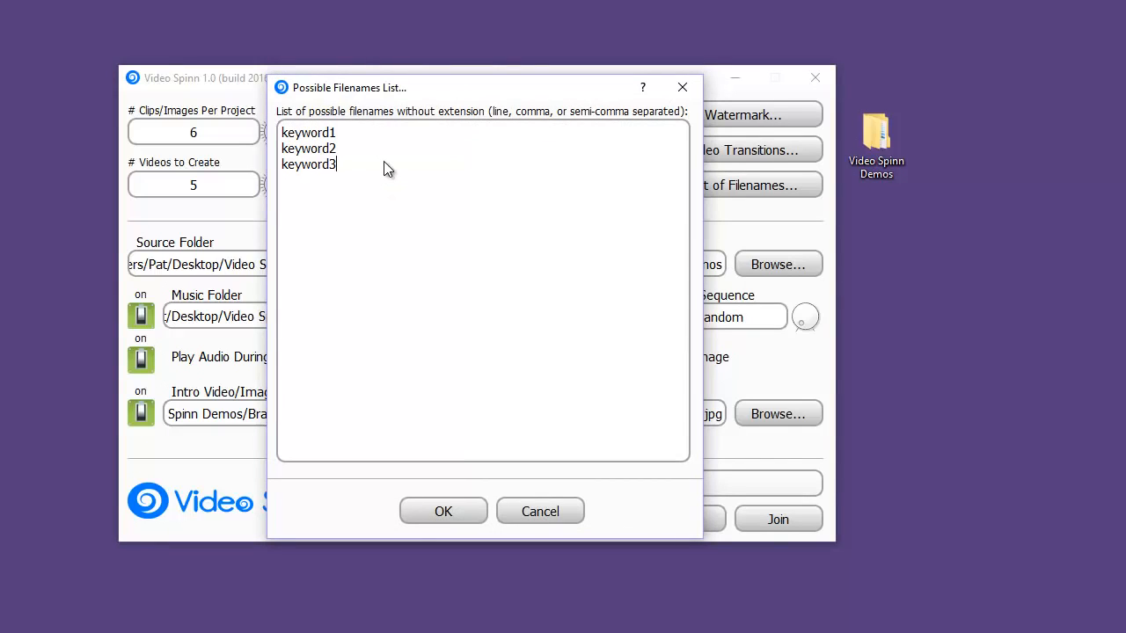
pyautogui.moveTo(354, 171); pyautogui.dragTo(215, 119)
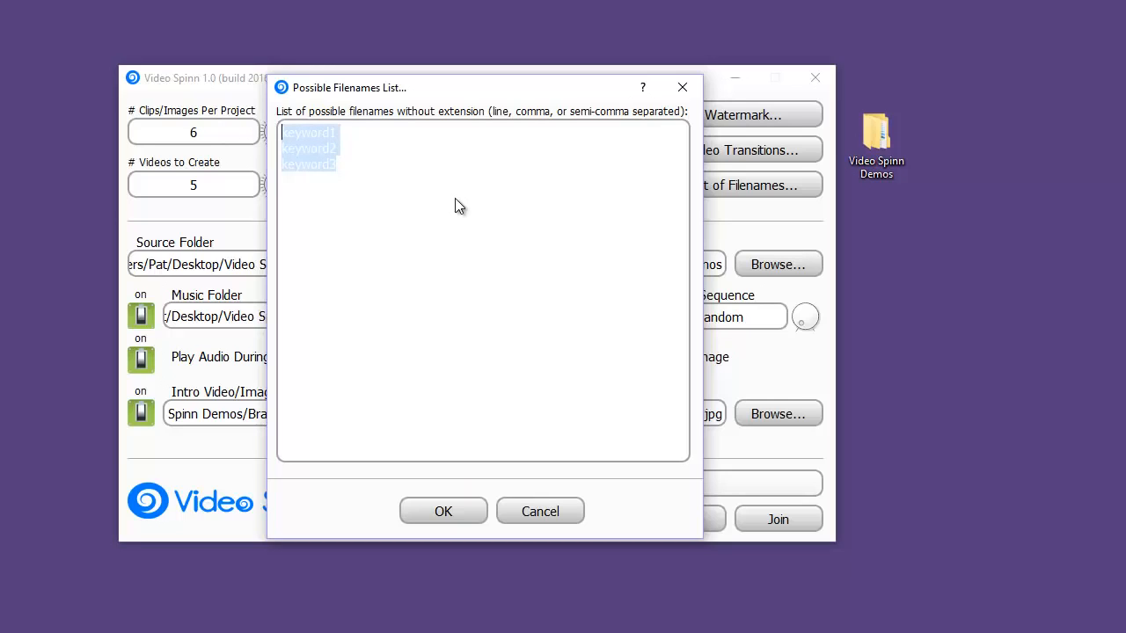
pyautogui.write('Banff ')
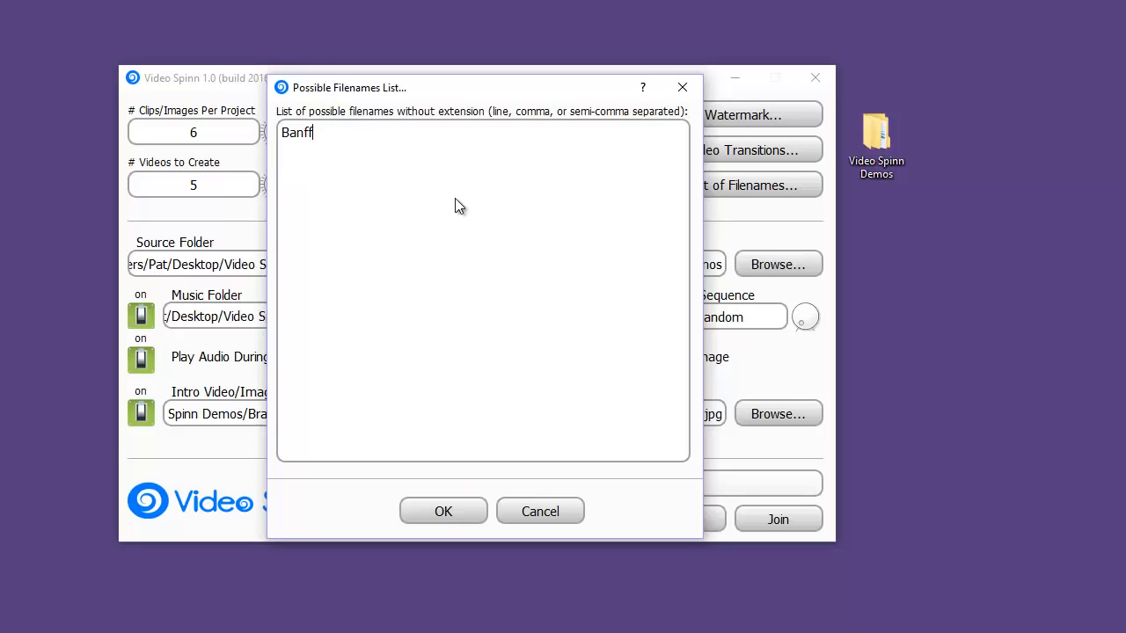
pyautogui.write('Banff Alb')
pyautogui.write('erta ')
pyautogui.write('Banff')
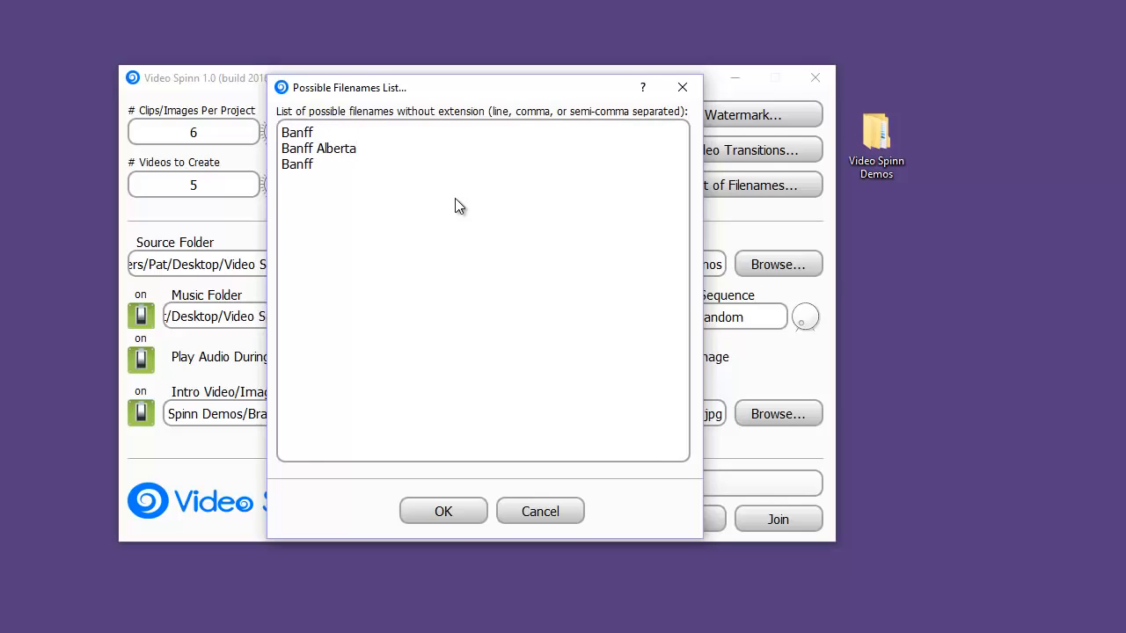
pyautogui.write(' National Park')
# Add Canada Tours and Banff Hiking to the possible filenames list and accept the list
pyautogui.press('Return')
pyautogui.write('Canad')
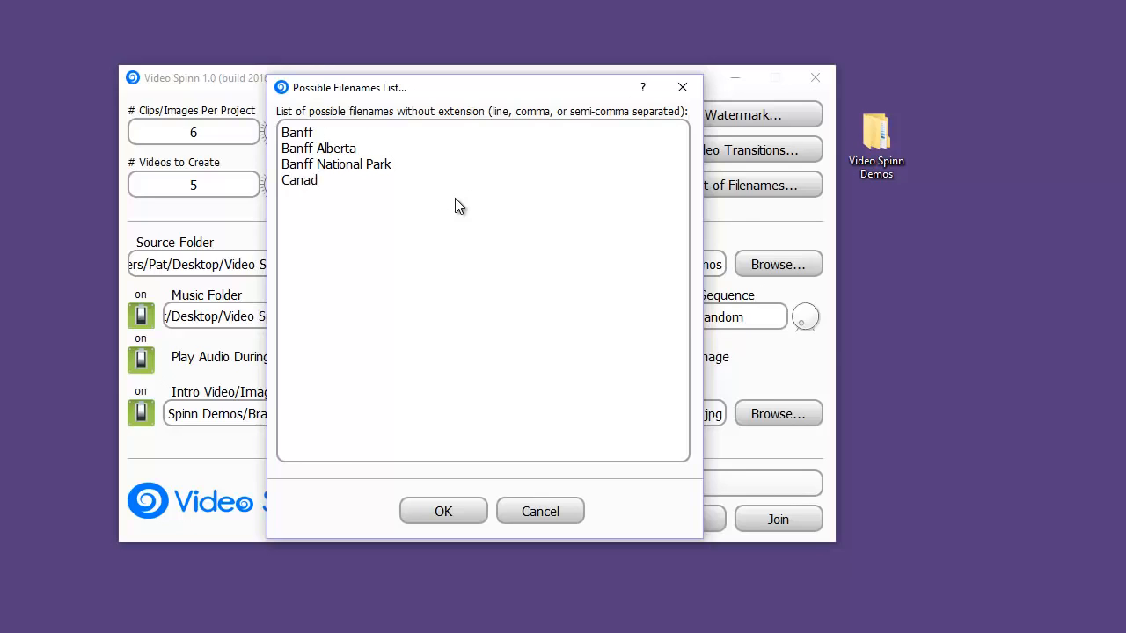
pyautogui.write('a Tours ')
pyautogui.write('Banff Hik')
pyautogui.write('ing')
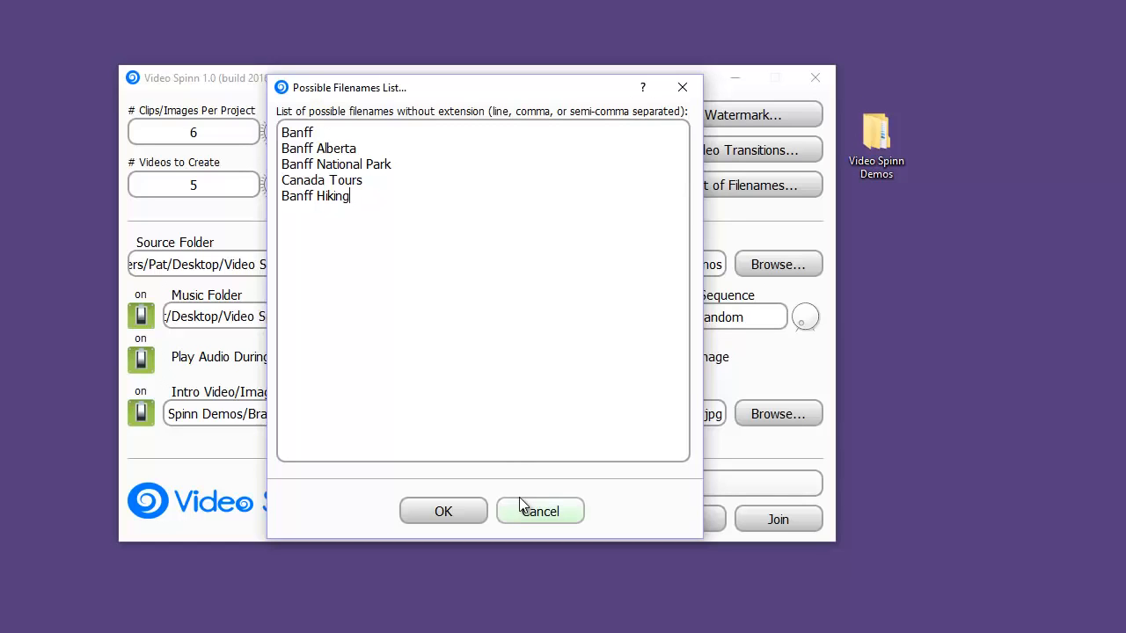
pyautogui.click(455, 514)
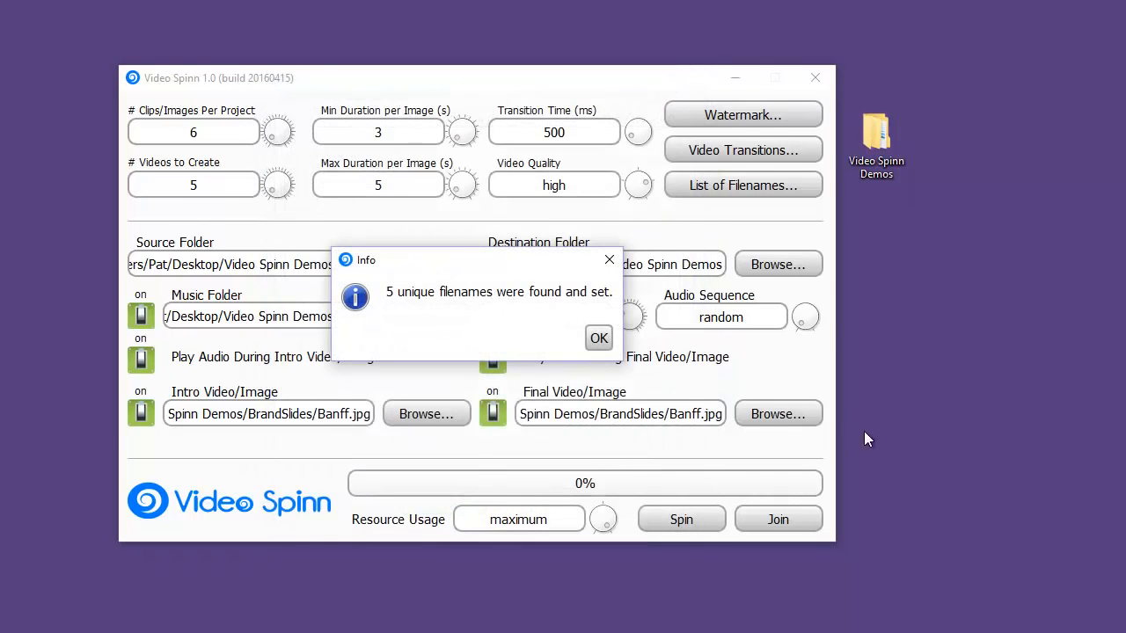
pyautogui.click(599, 338)
# Set resource usage to high and spin the videos, timing the run with the onscreen stopwatch in the browser
pyautogui.moveTo(606, 523)
pyautogui.mouseDown()
pyautogui.moveTo(609, 511)
pyautogui.moveTo(598, 541)
pyautogui.moveTo(591, 509)
pyautogui.moveTo(612, 532)
pyautogui.moveTo(601, 501)
pyautogui.moveTo(597, 538)
pyautogui.moveTo(608, 502)
pyautogui.moveTo(625, 527)
pyautogui.moveTo(620, 513)
pyautogui.mouseUp()
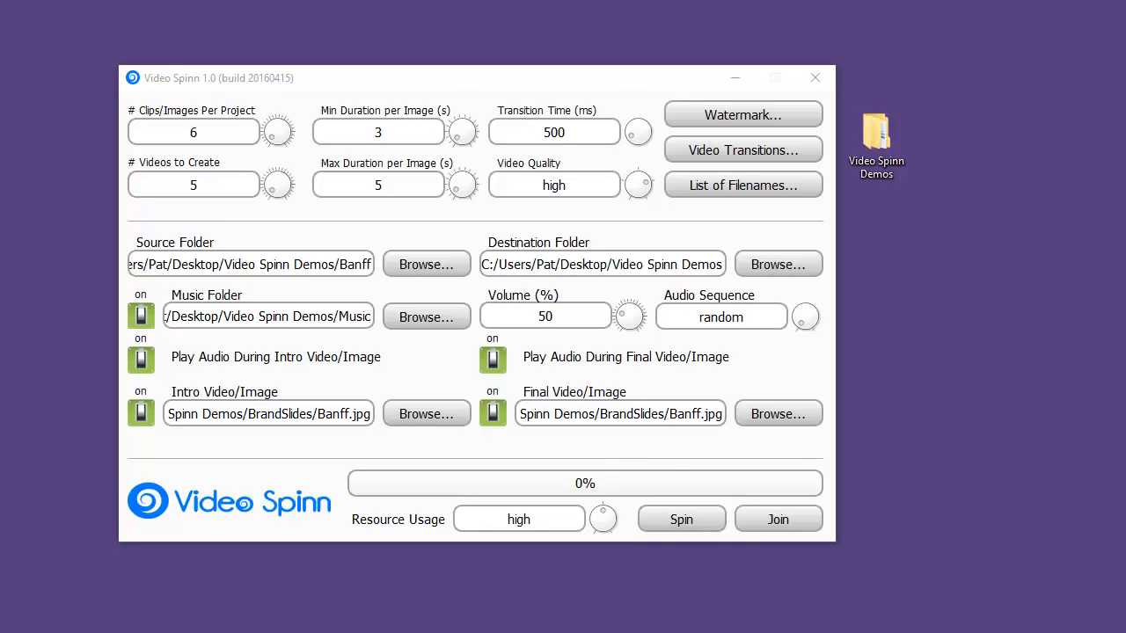
pyautogui.moveTo(1125, 141); pyautogui.dragTo(950, 77)
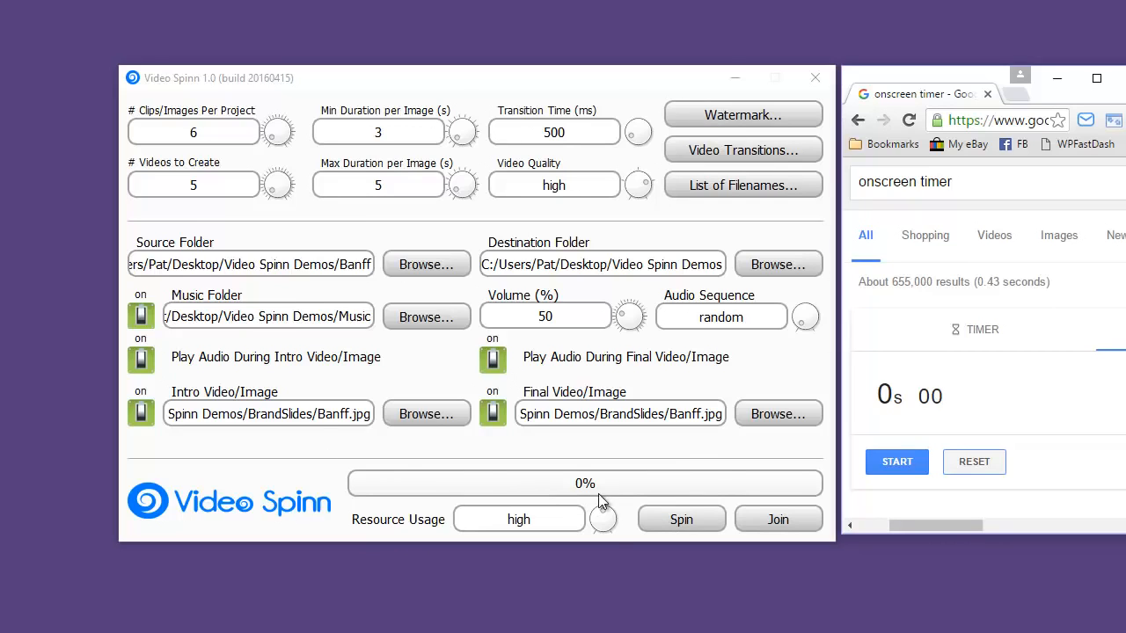
pyautogui.click(693, 517)
pyautogui.click(897, 461)
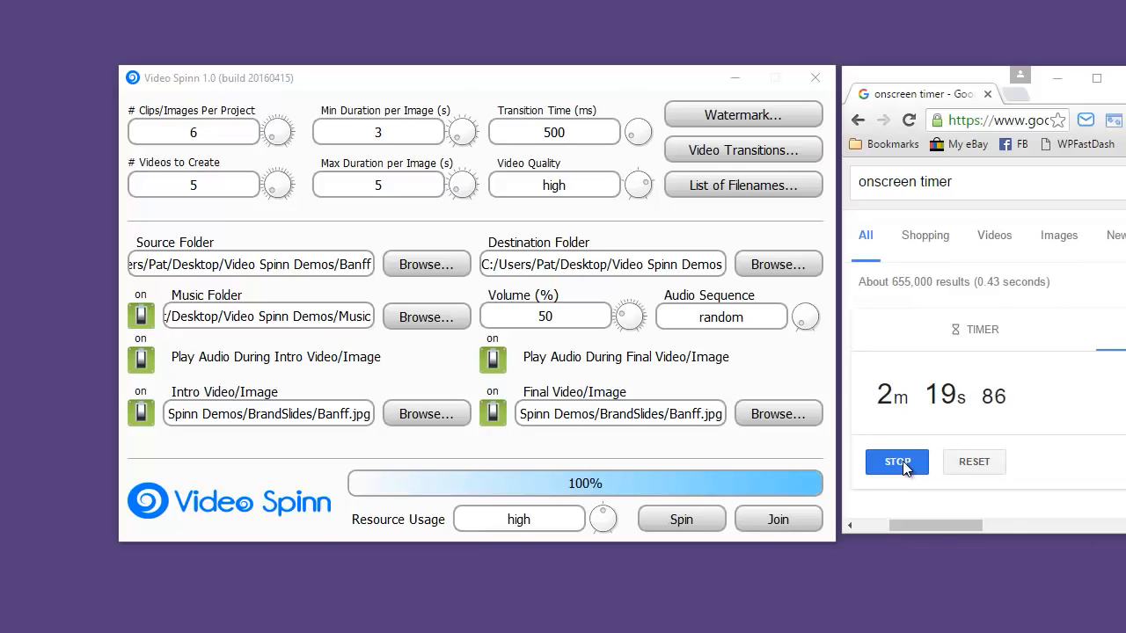
pyautogui.click(898, 463)
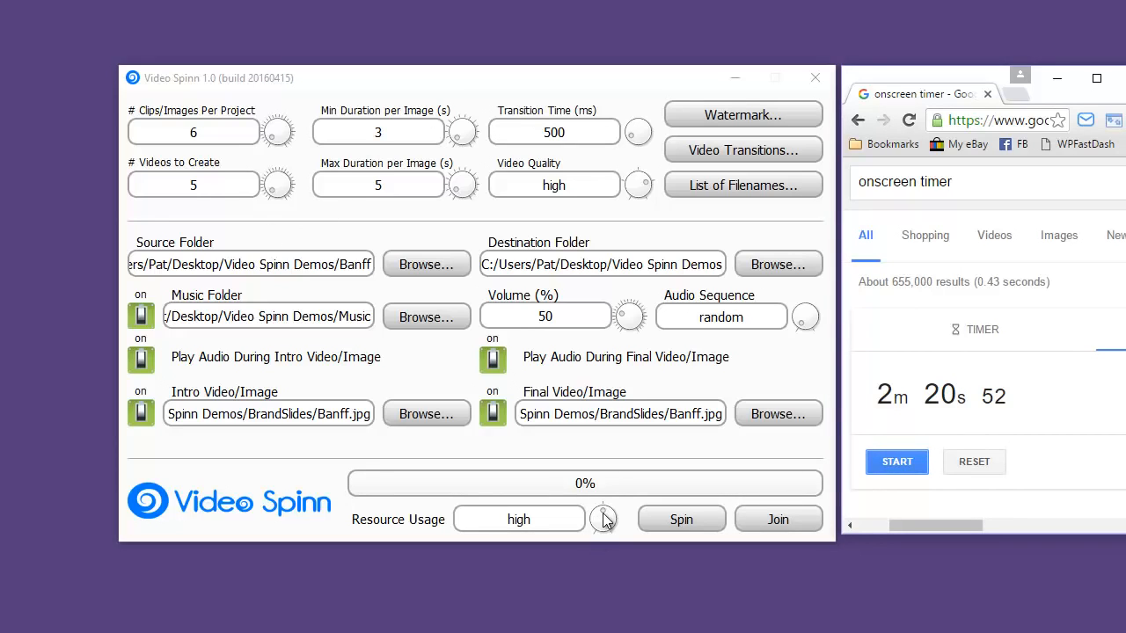
pyautogui.moveTo(604, 520)
pyautogui.mouseDown()
pyautogui.moveTo(615, 520)
pyautogui.moveTo(611, 502)
pyautogui.mouseUp()
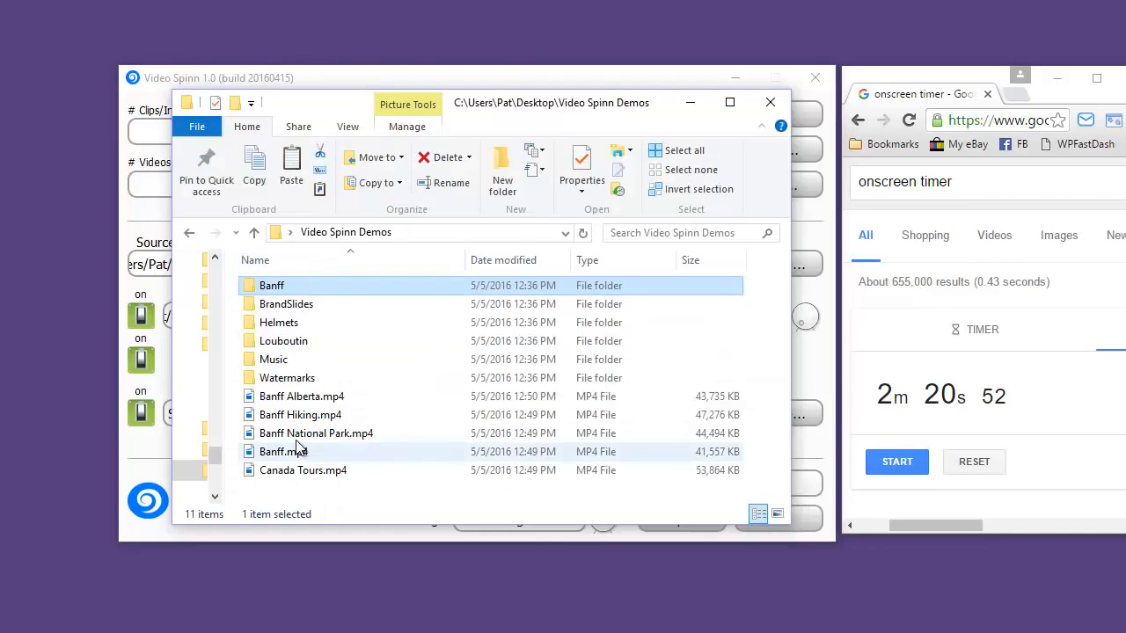
# Examine the generated MP4 files, from Banff Alberta.mp4 to Canada Tours.mp4, in the Video Spinn Demos folder
pyautogui.click(296, 397)
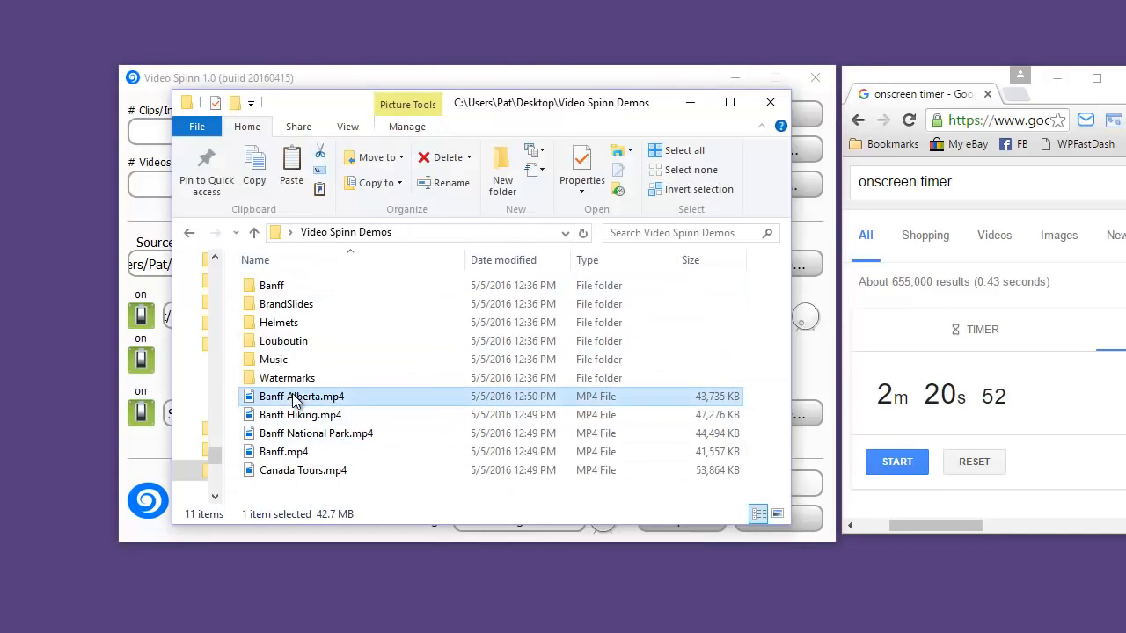
pyautogui.keyDown('shift'); pyautogui.click(333, 475); pyautogui.keyUp('shift')
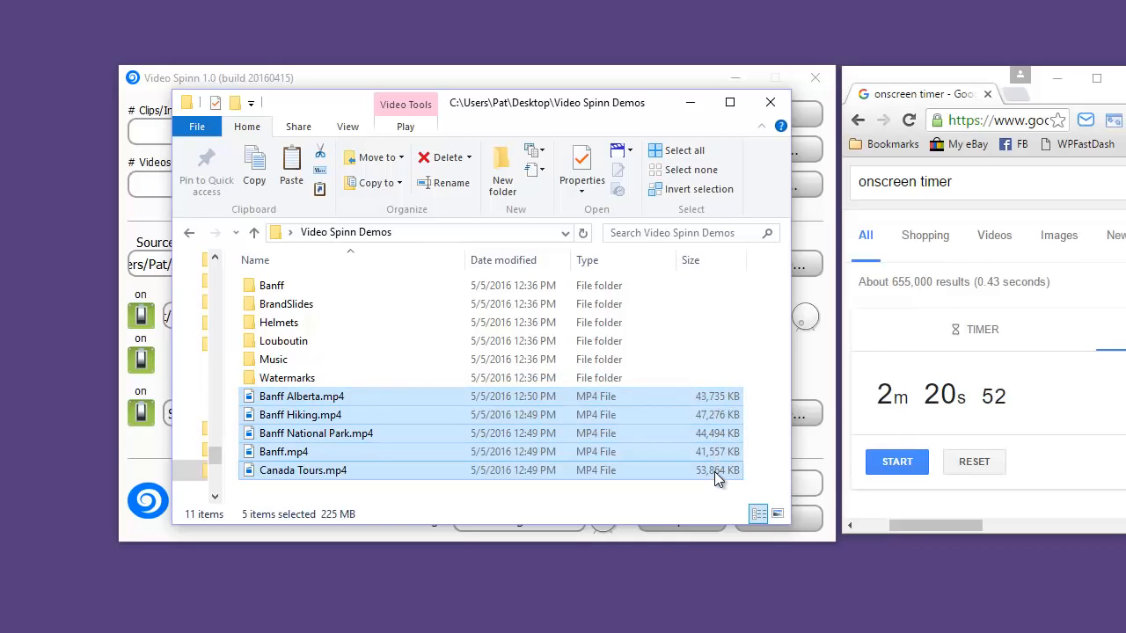
pyautogui.click(379, 378)
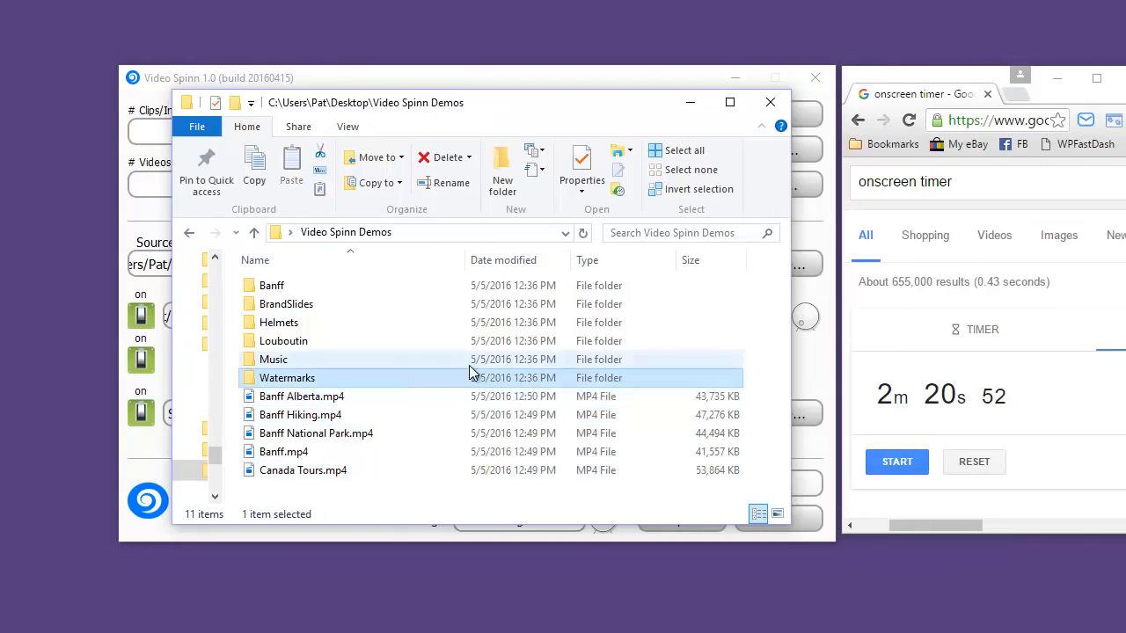
# Play Banff Hiking.mp4 in Movies & TV to review the finished slideshow, and close the player
pyautogui.click(300, 417)
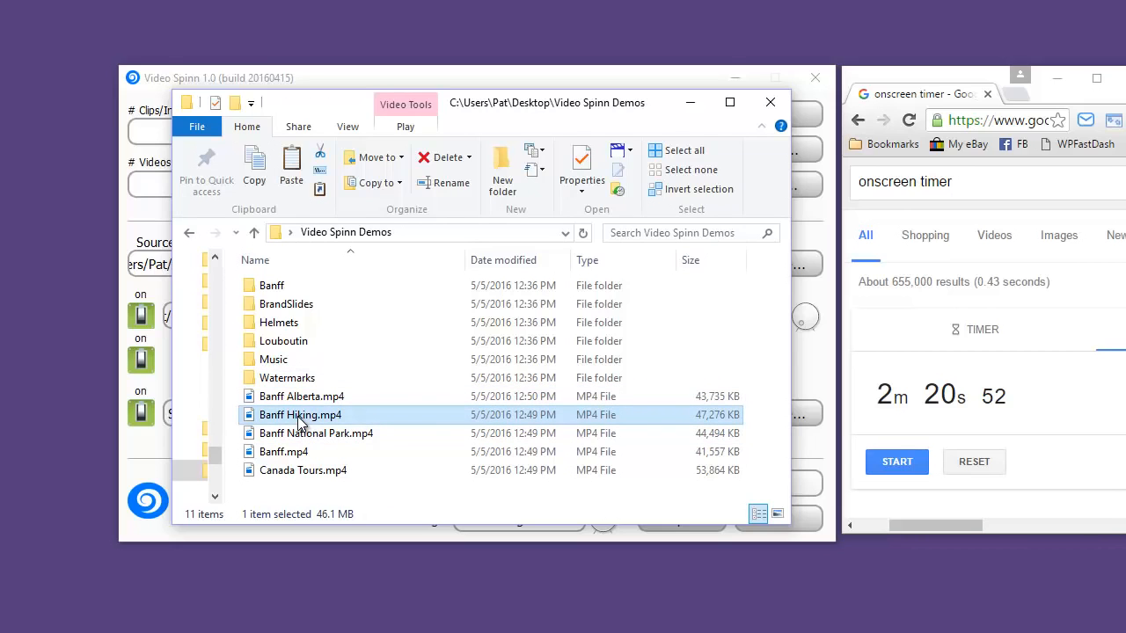
pyautogui.doubleClick(300, 419)
pyautogui.click(577, 603)
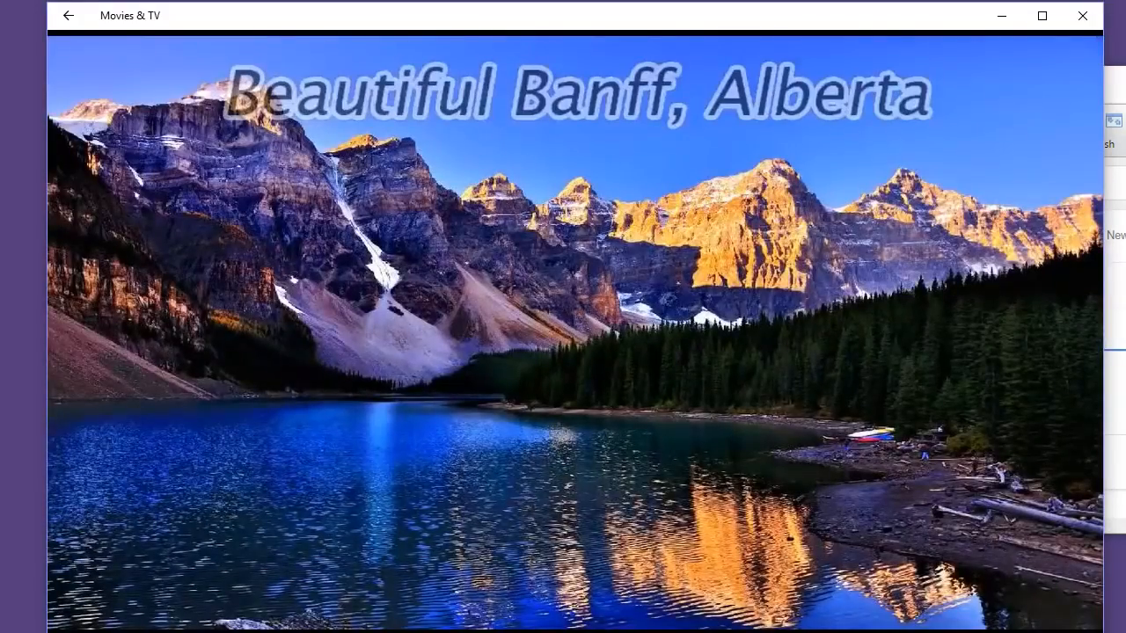
pyautogui.moveTo(449, 35)
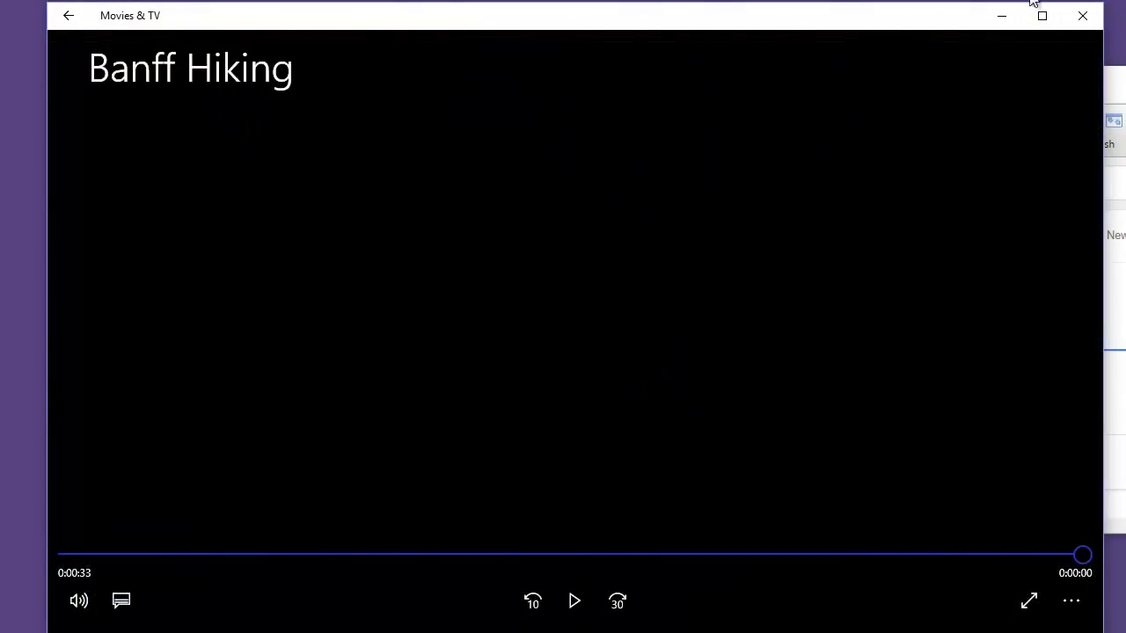
pyautogui.click(1088, 19)
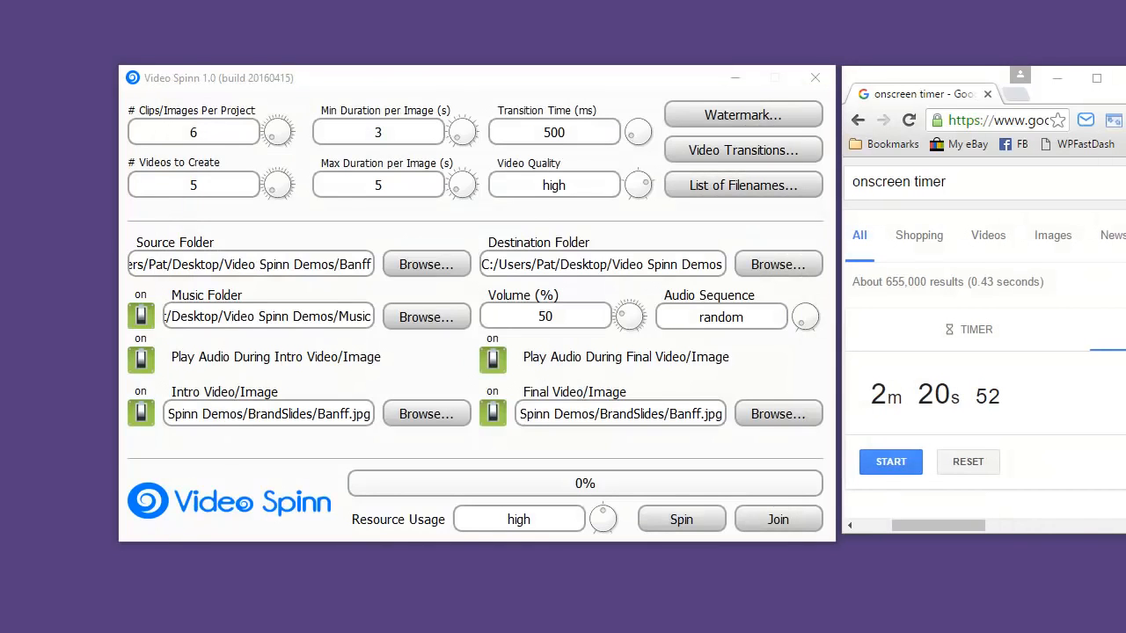
# Bring the JVbanner.png photo viewer window fully into view over the other windows
pyautogui.moveTo(1125, 45); pyautogui.dragTo(257, 60)
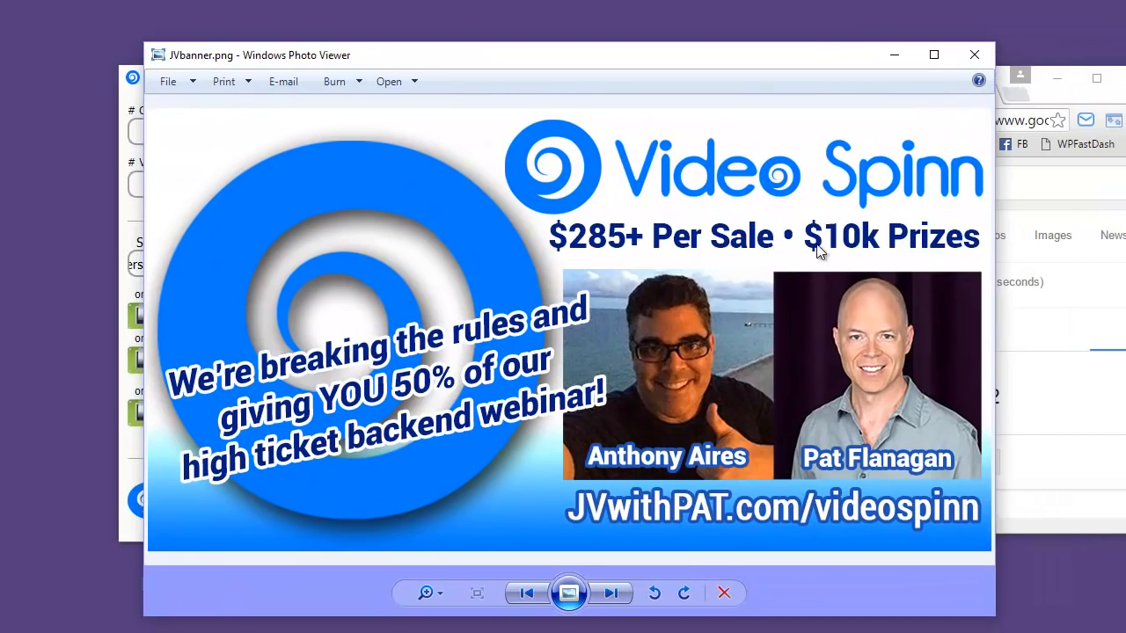